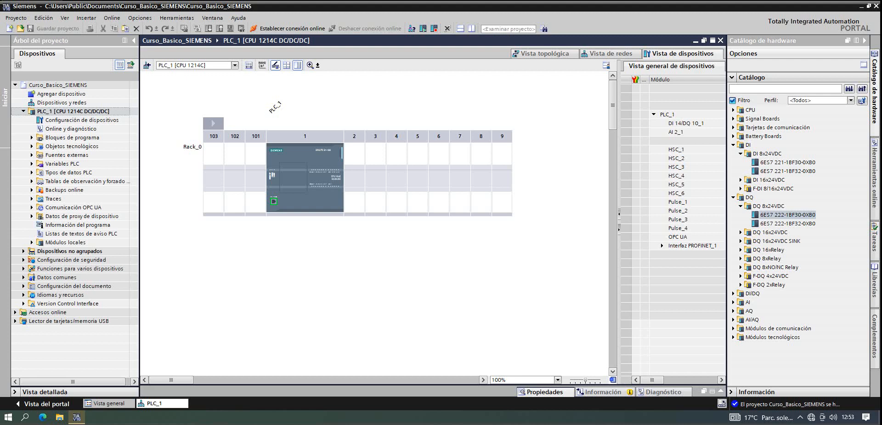
- Open PLC_1's standard variable table and examine its system and clock memory variables
click(32, 164)
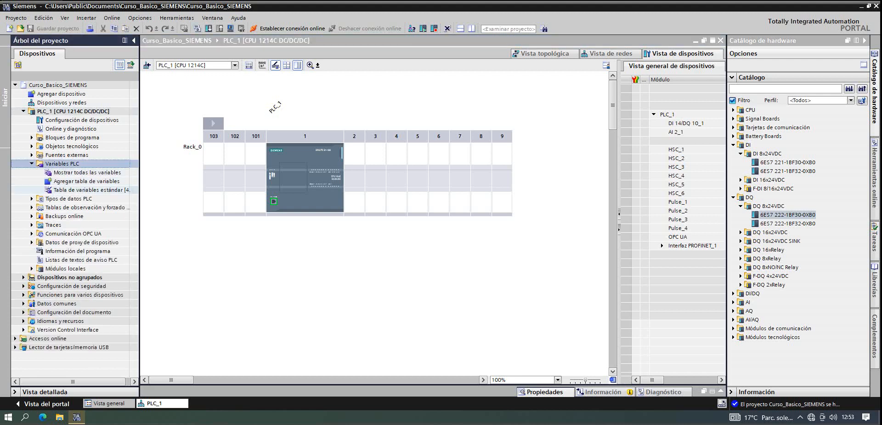
drag(139, 184, 158, 185)
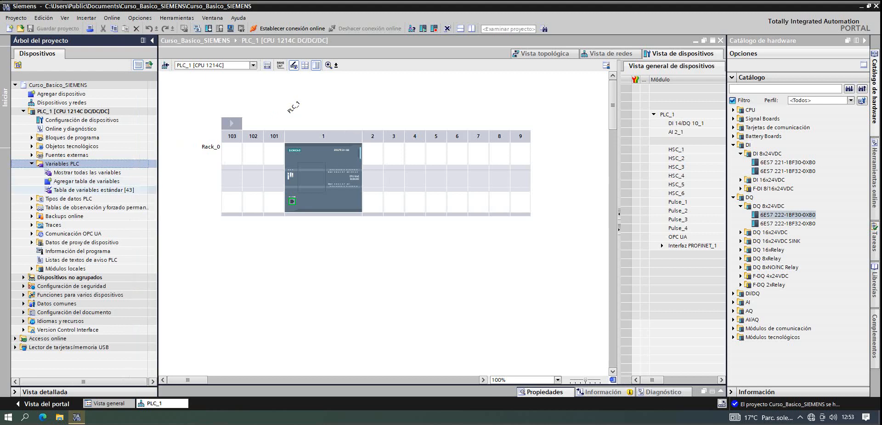
double_click(93, 190)
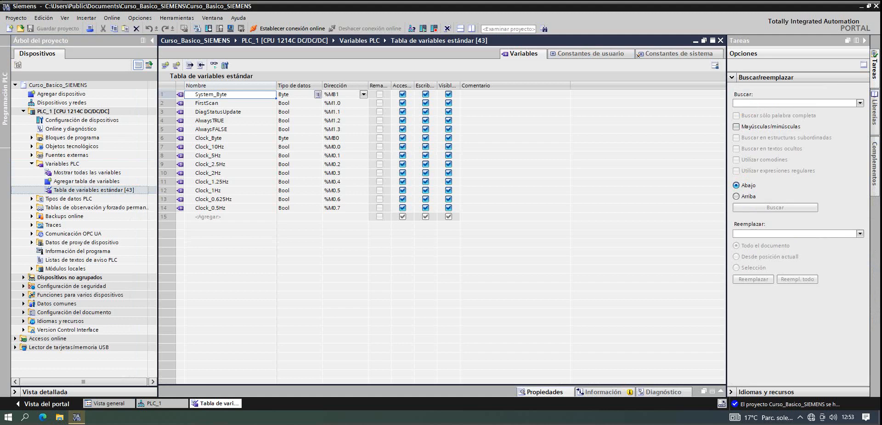
drag(179, 94, 180, 208)
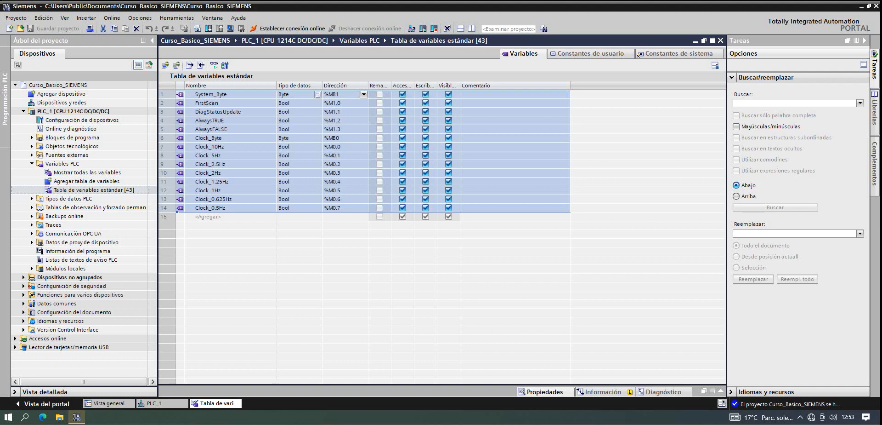
click(180, 103)
click(179, 120)
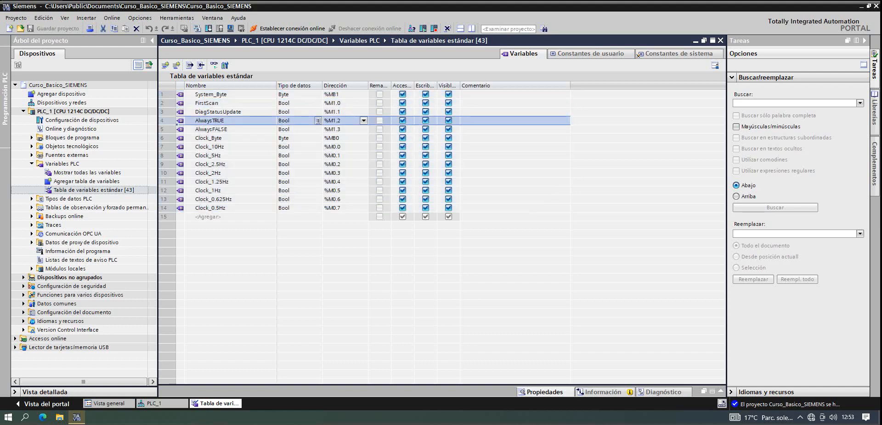
key(Down)
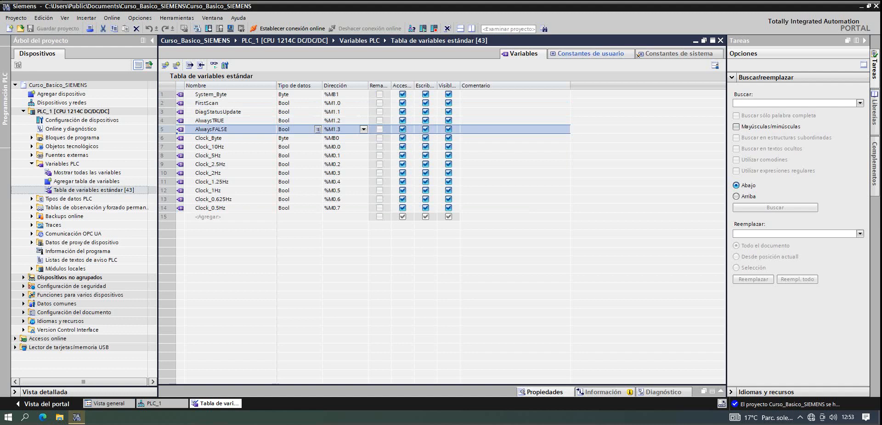
- Review the standard table's user constants and system constants, and return to its variables list
click(633, 54)
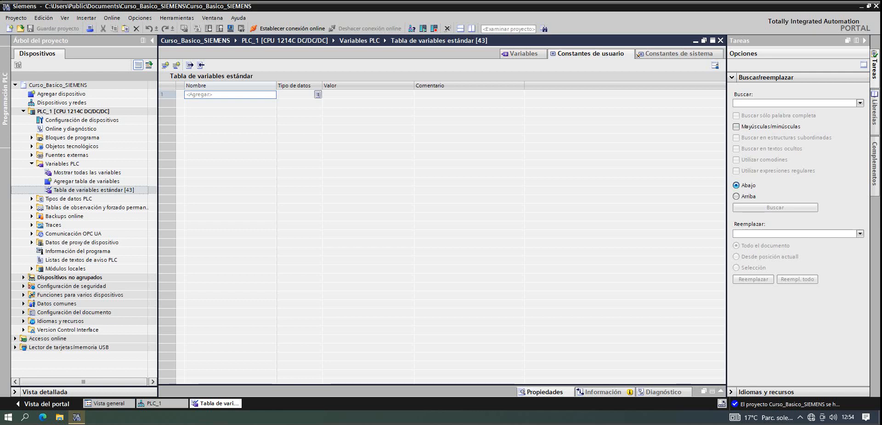
click(637, 54)
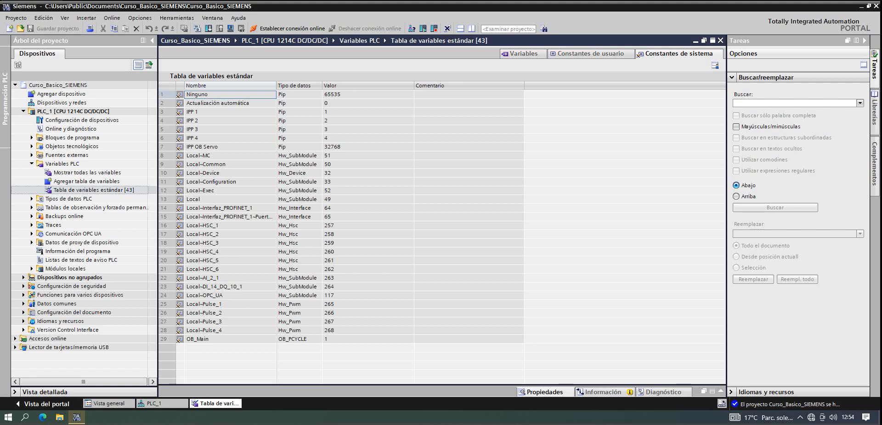
click(523, 54)
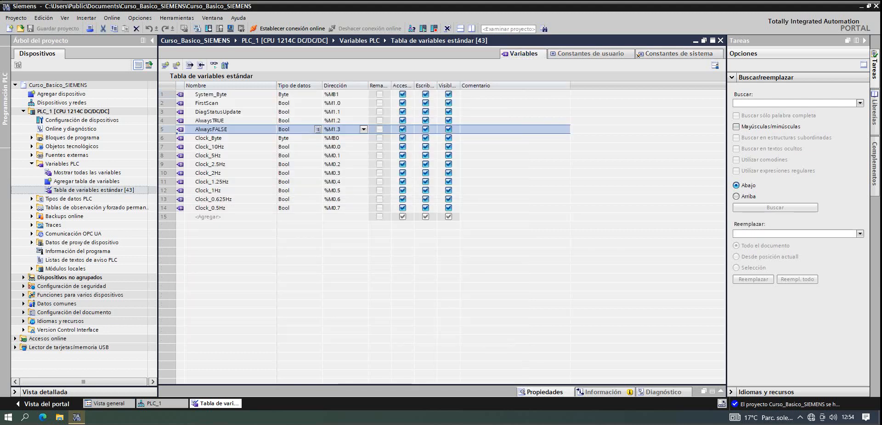
click(221, 216)
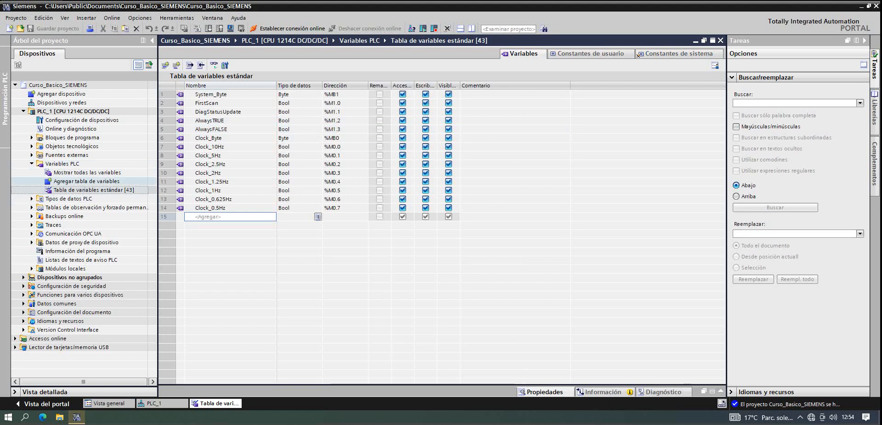
- Add a new variable table under PLC_1's PLC variables and rename it IOs
double_click(86, 181)
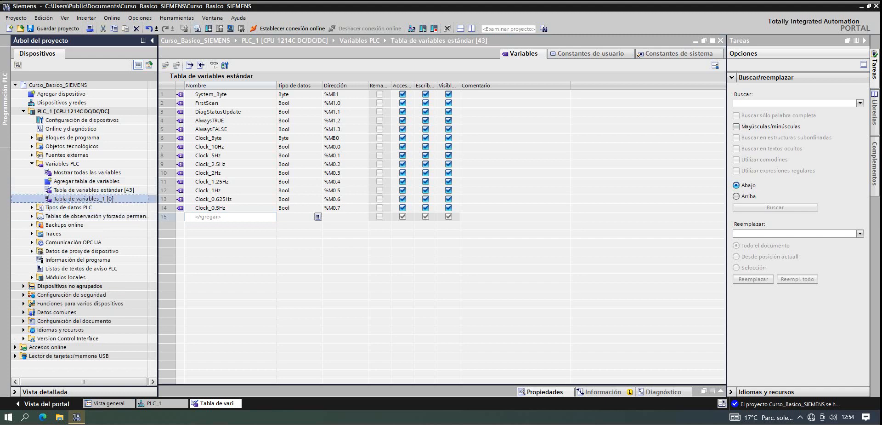
right_click(104, 200)
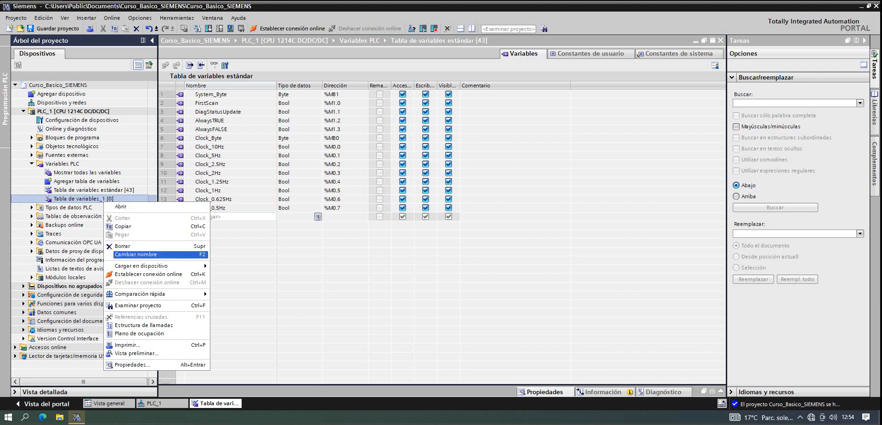
click(136, 255)
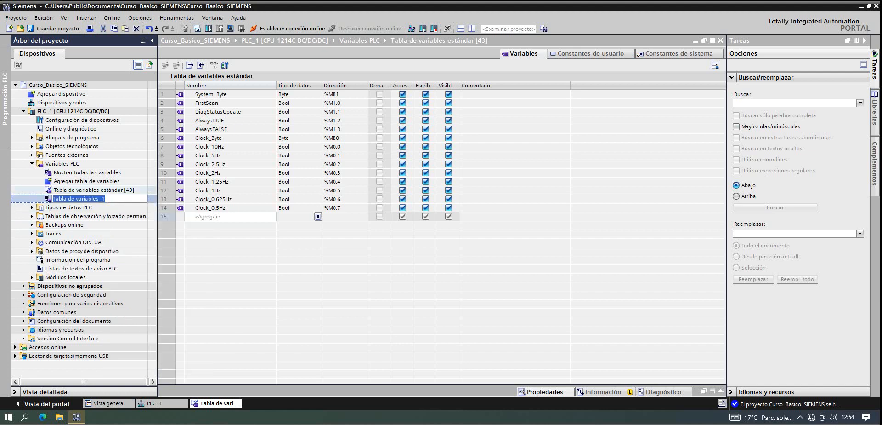
key(Return)
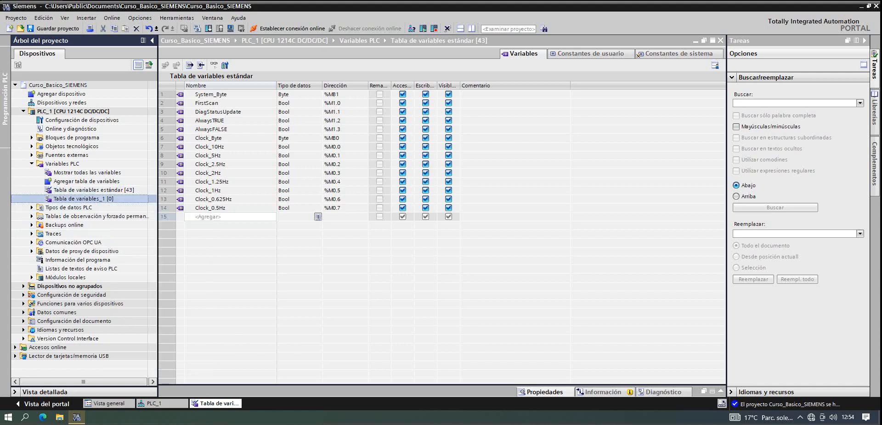
key(F2)
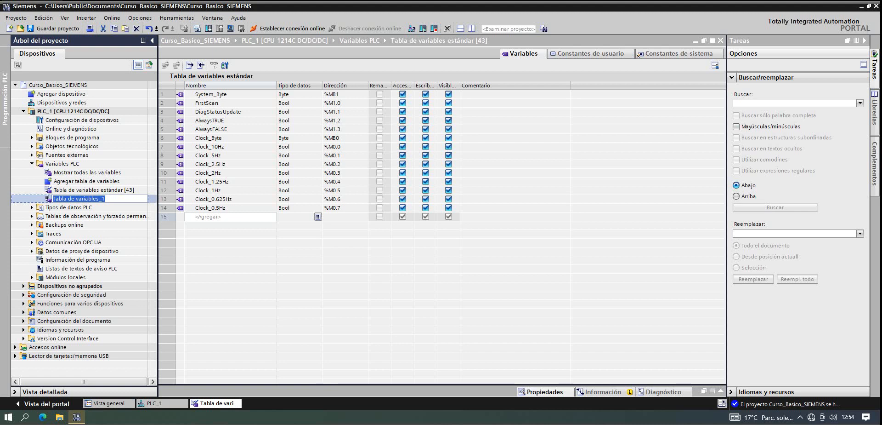
text(IOs)
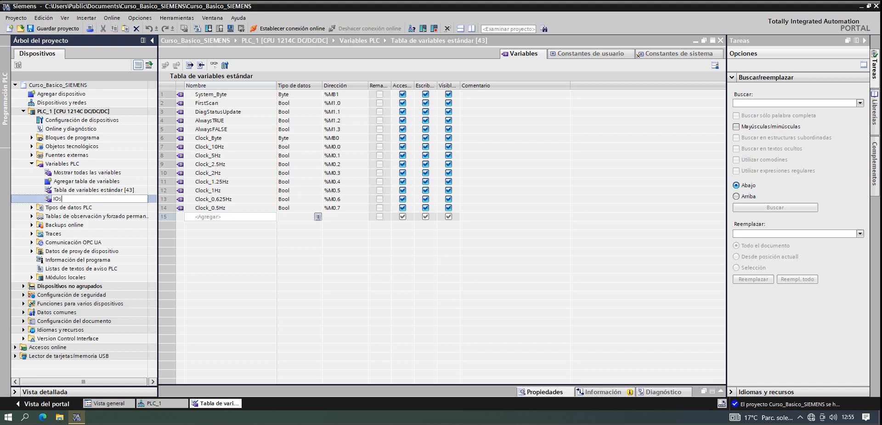
key(Return)
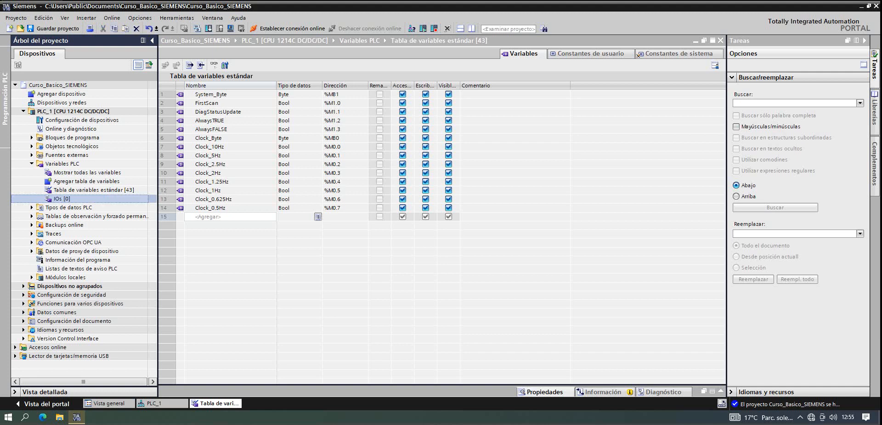
- Open the IOs table and add a Bool variable named I0.0 in its first row
key(Return)
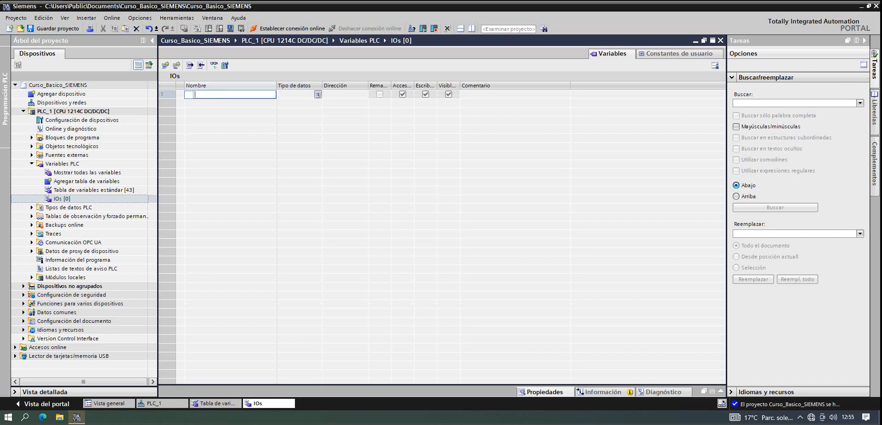
click(220, 94)
key(Escape)
click(221, 94)
text(I0.0)
key(Return)
click(297, 95)
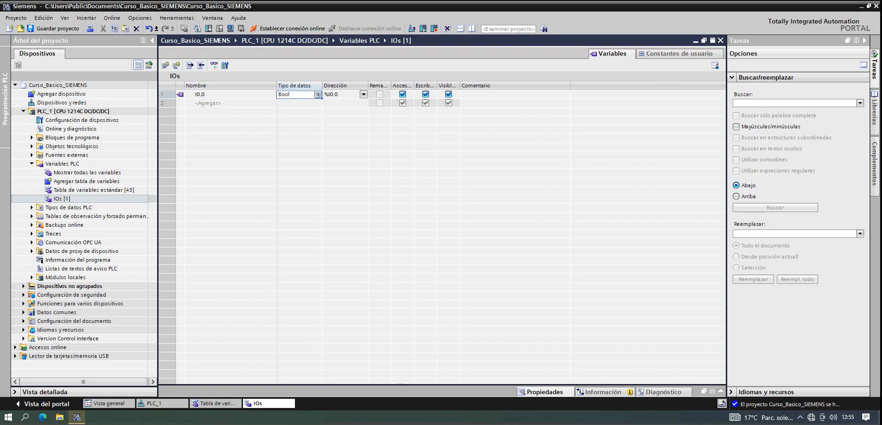
- Define the I0.0 variable's address with operand identifier I, address 0 and bit number 0
click(342, 94)
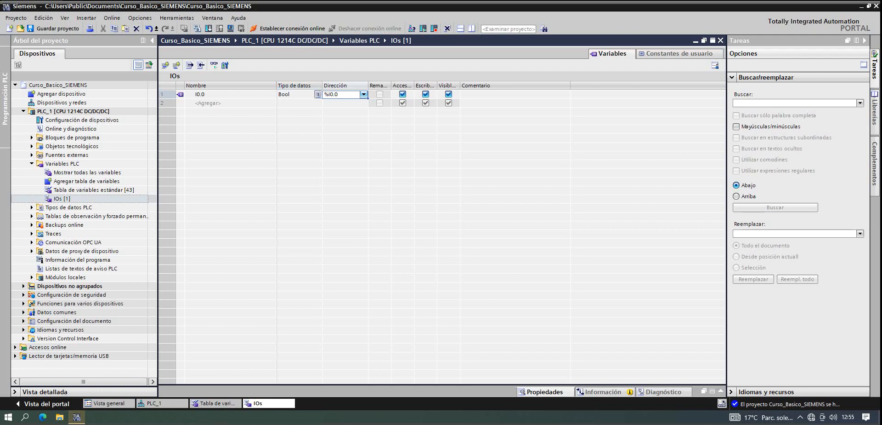
click(363, 94)
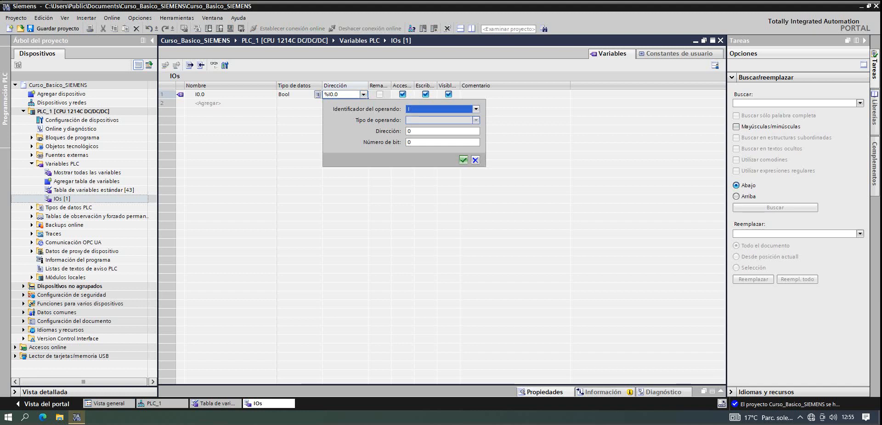
click(476, 109)
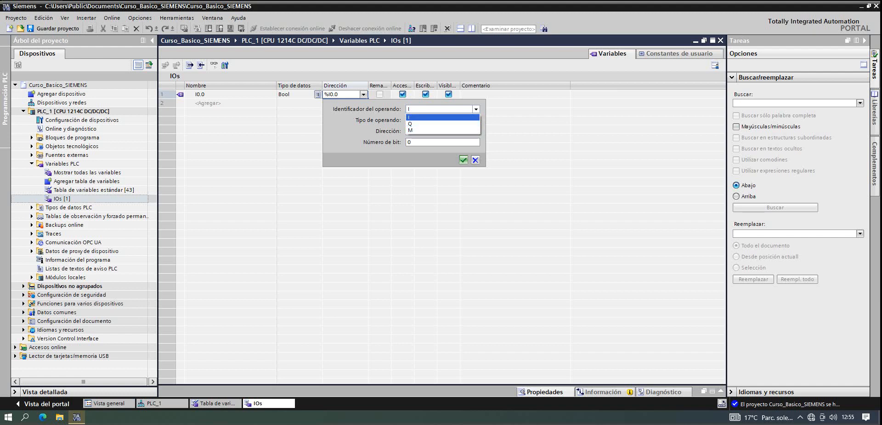
click(432, 117)
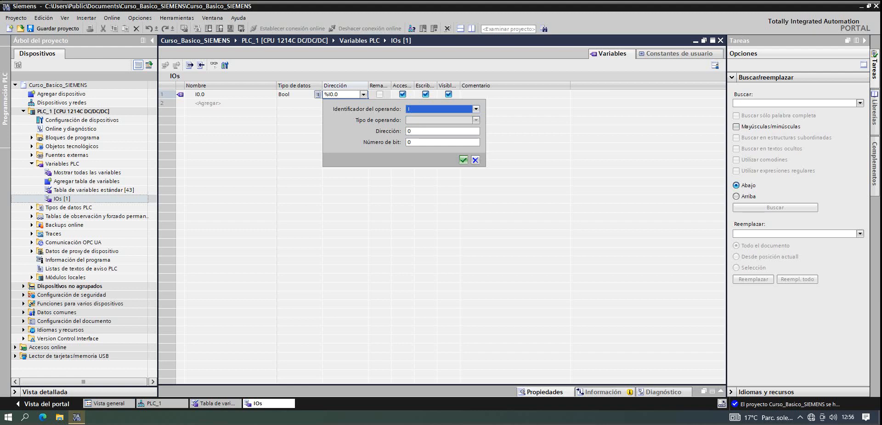
click(432, 131)
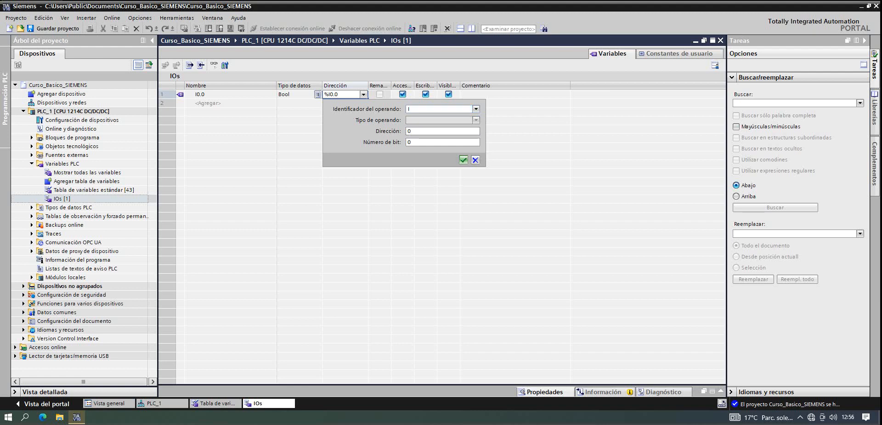
click(463, 159)
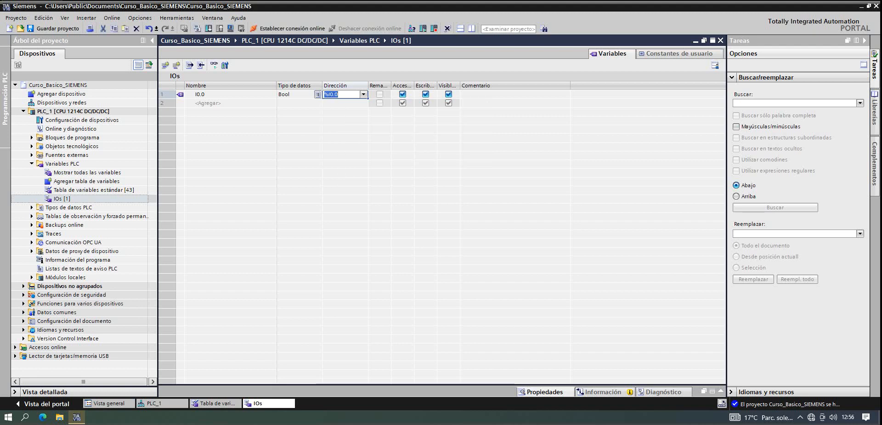
- Add a variable named I0.1 in the second row and autofill the series down to I0.17
click(208, 103)
text(I0.1)
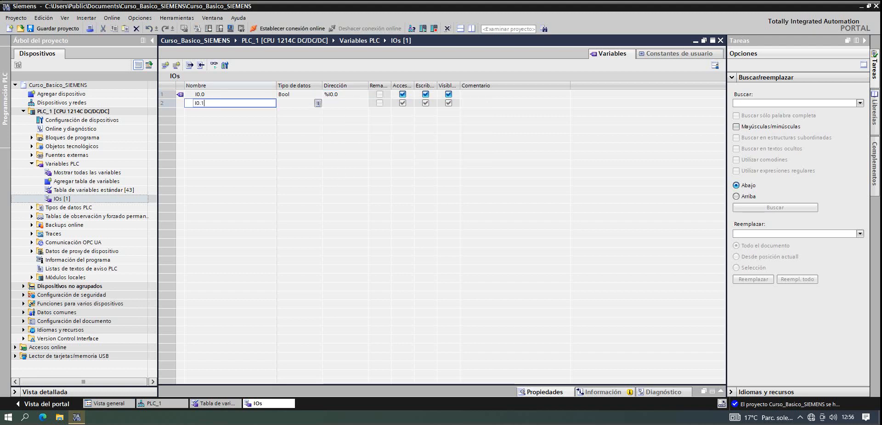
key(Return)
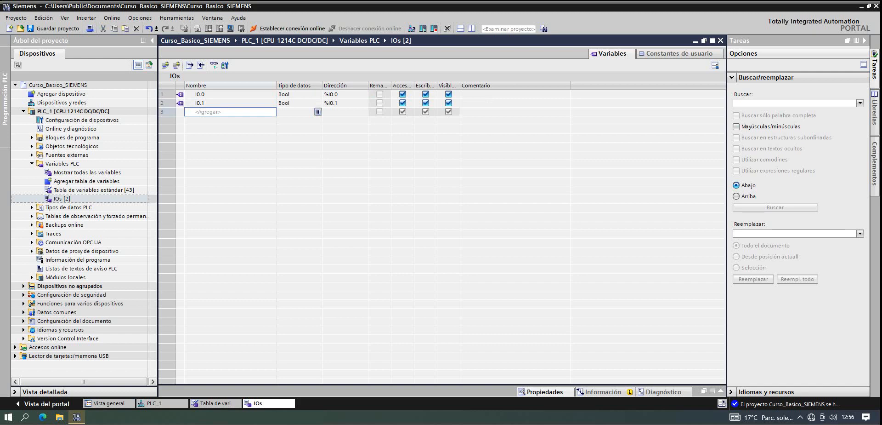
click(230, 103)
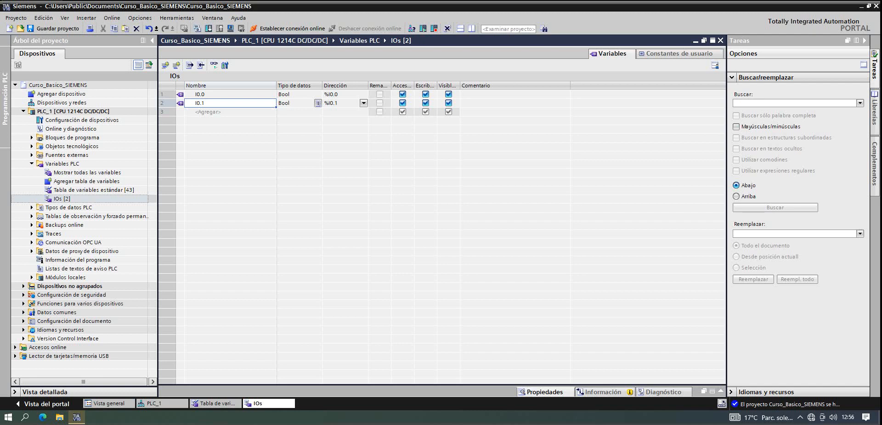
drag(277, 107, 276, 247)
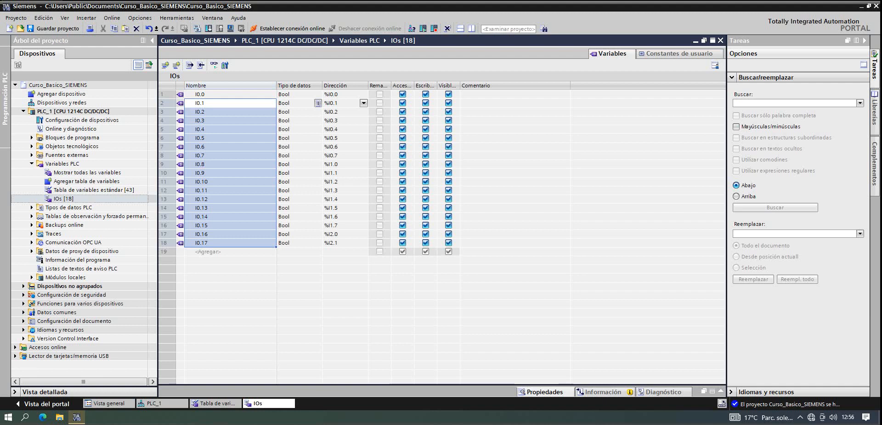
- Delete the surplus variables I0.15 to I0.17 from the end of the IOs table
click(230, 147)
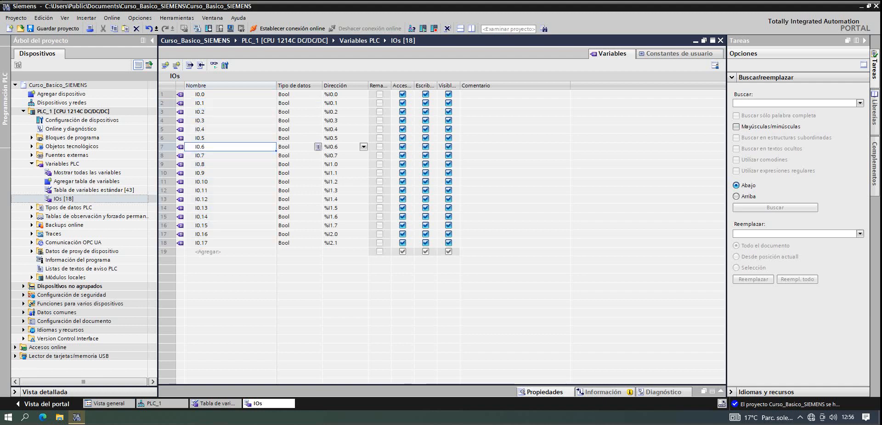
drag(168, 243, 167, 225)
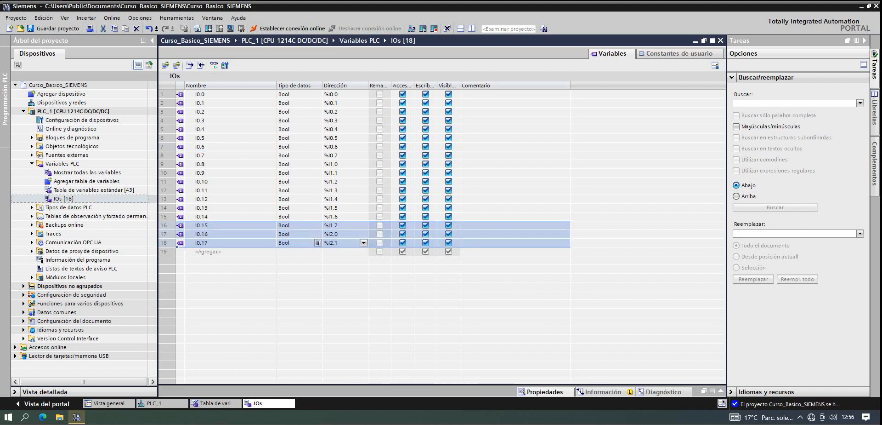
key(Delete)
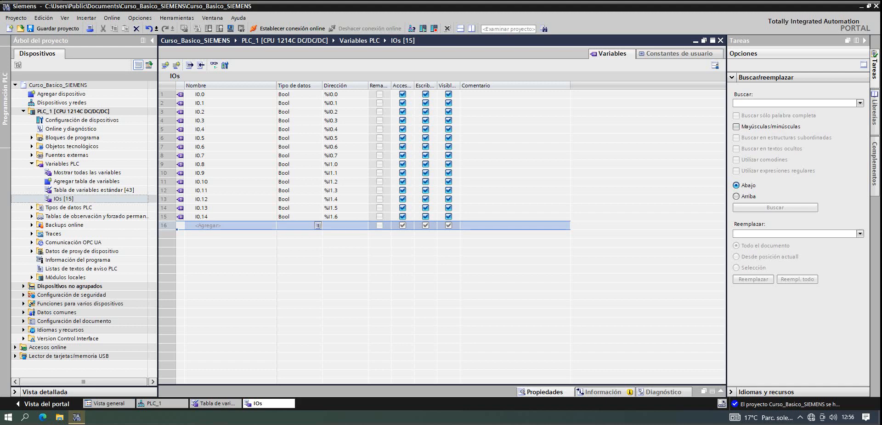
- Rename the ninth variable as I1.0 and autofill the series down to I1.6, overwriting the existing variables
click(342, 156)
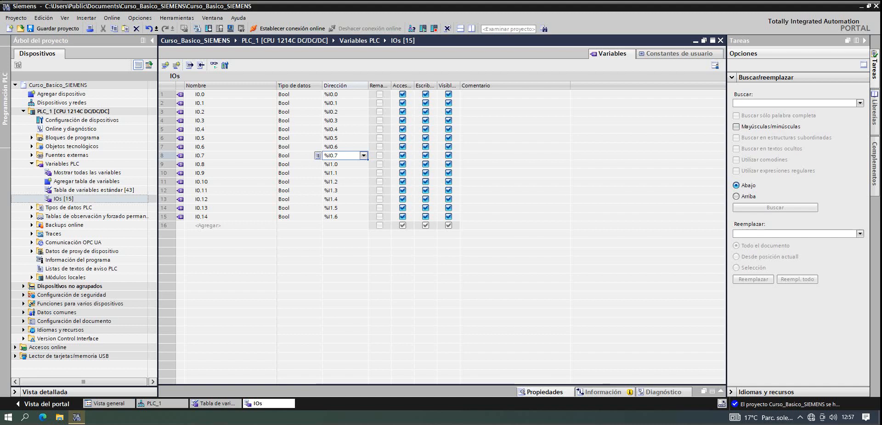
click(168, 155)
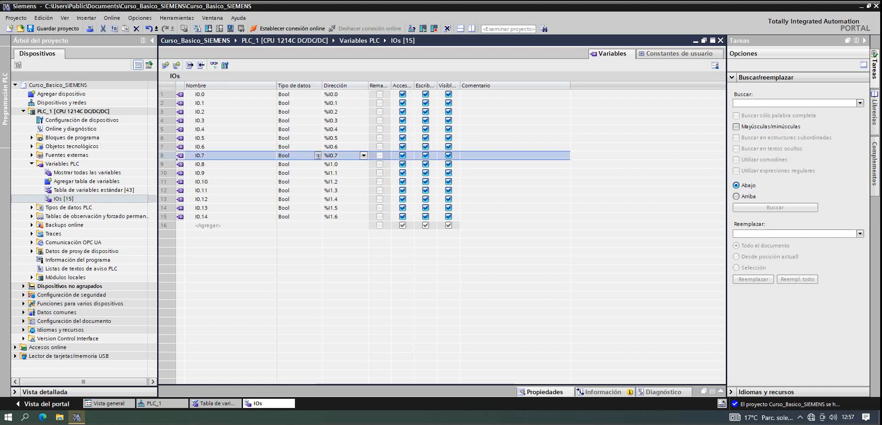
double_click(201, 164)
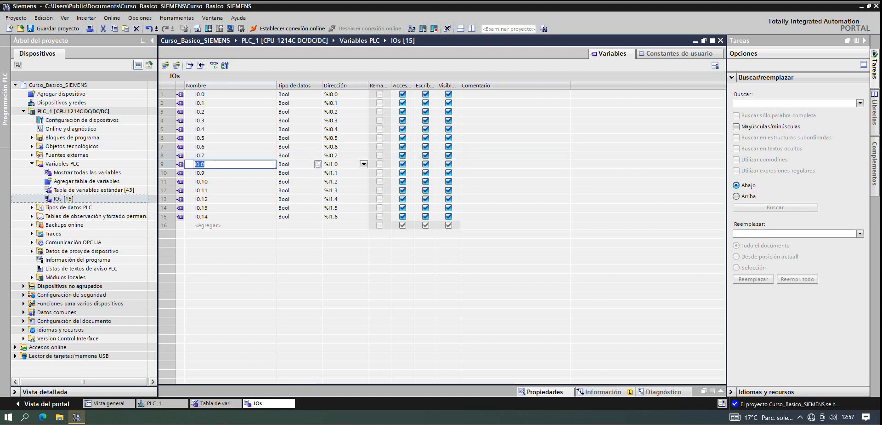
text(I1)
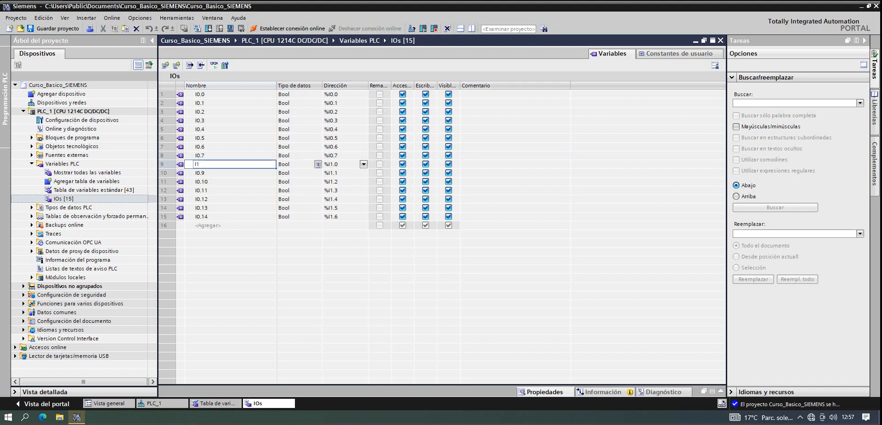
text(.0)
drag(275, 168, 276, 218)
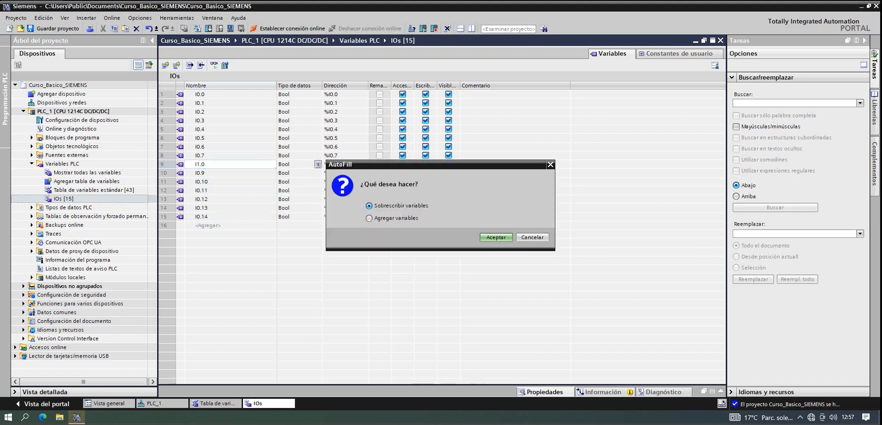
key(Return)
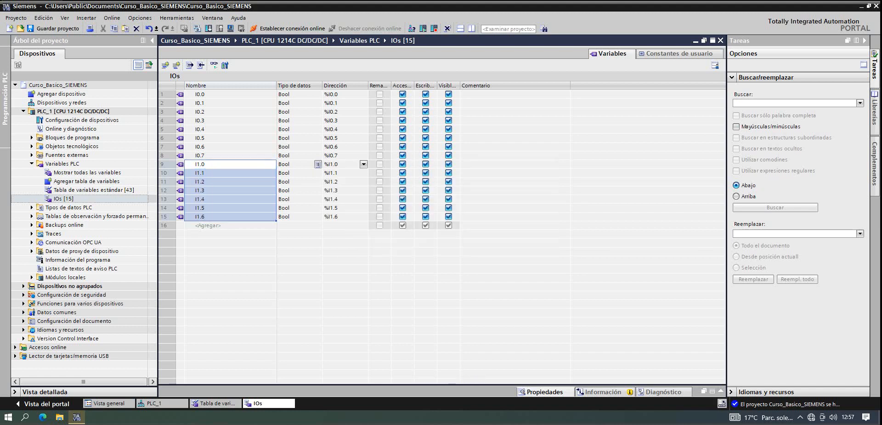
- Add a variable named Q0.0 in the empty row below I1.6
key(Up)
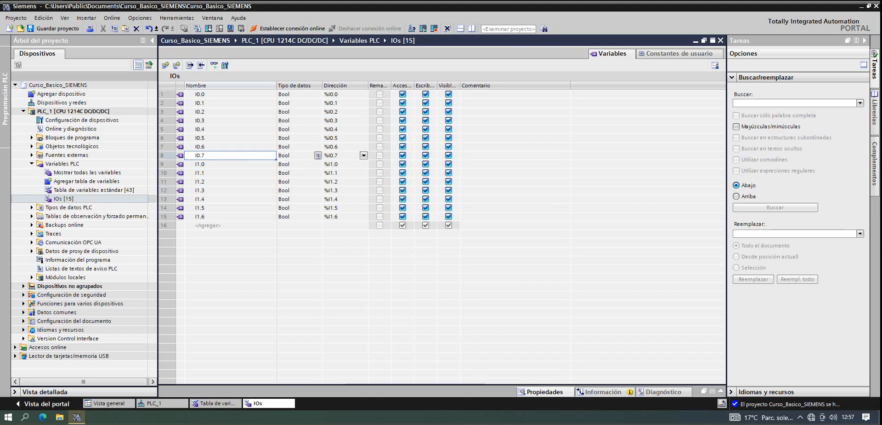
key(Down)
key(Down)
key(Down)
key(Down)
key(Down)
key(Down)
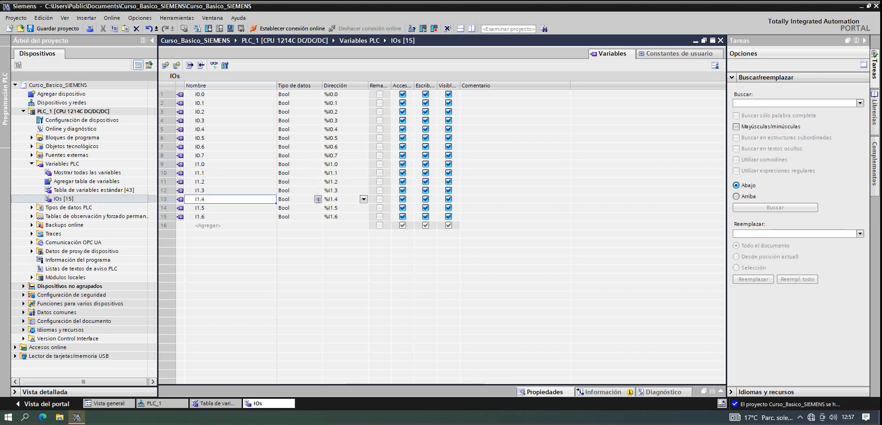
key(Down)
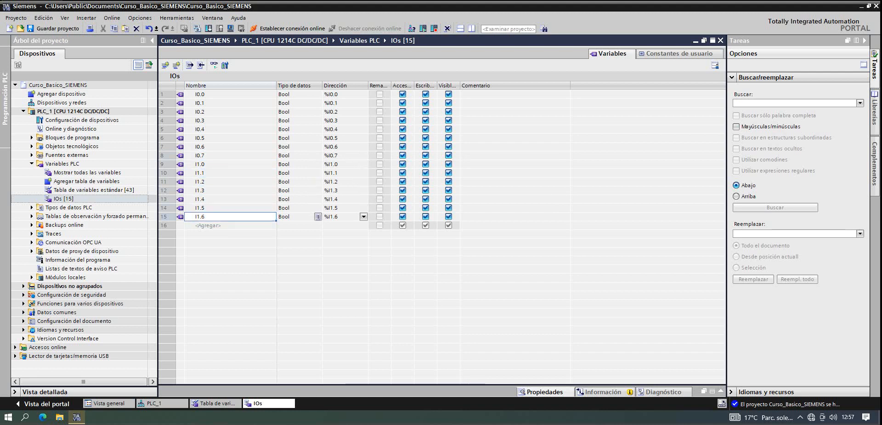
key(Down)
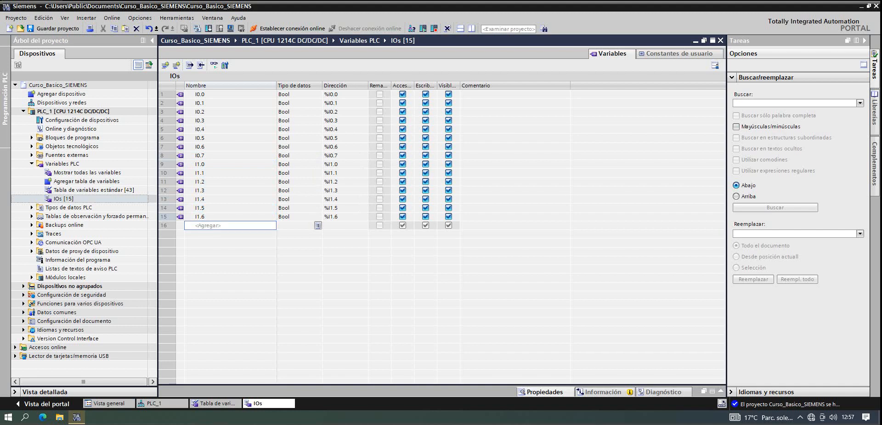
key(Return)
text(Q0.0)
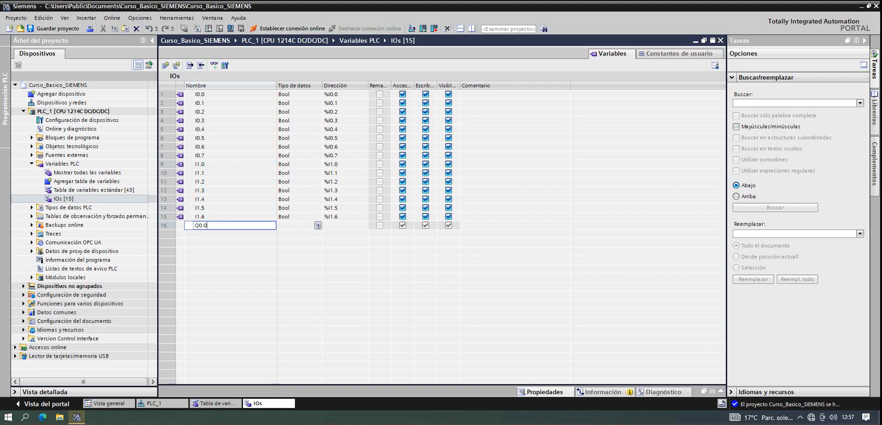
key(Return)
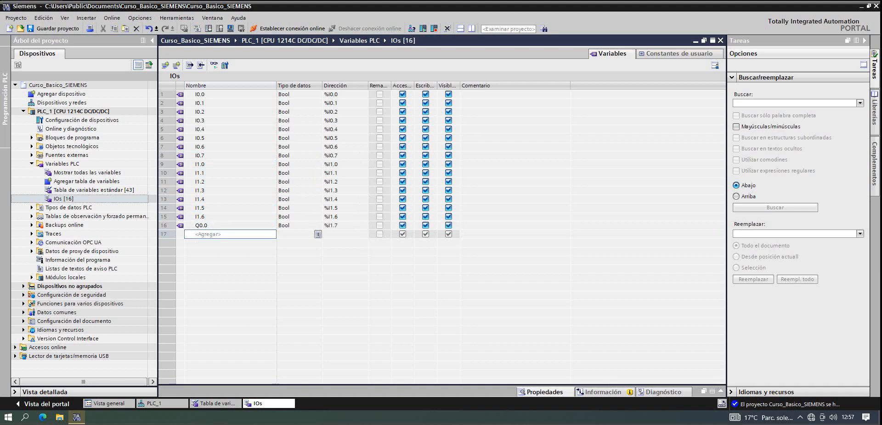
- Define the Q0.0 variable's address with operand identifier Q, address 0 and bit number 0
click(343, 225)
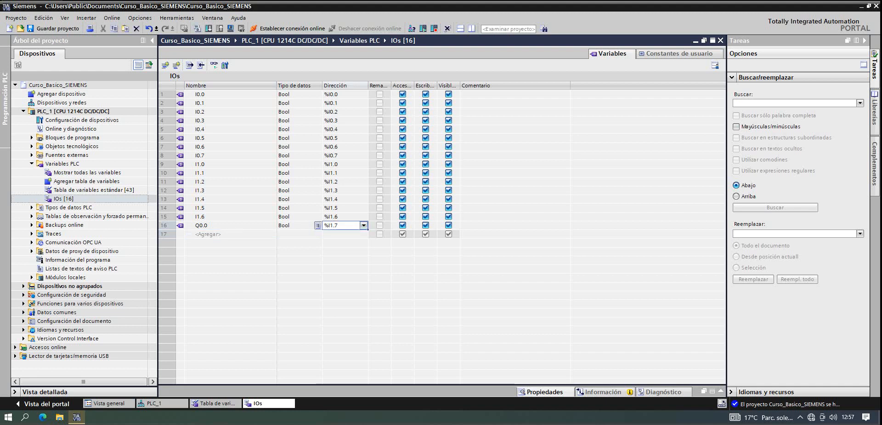
click(364, 225)
click(476, 240)
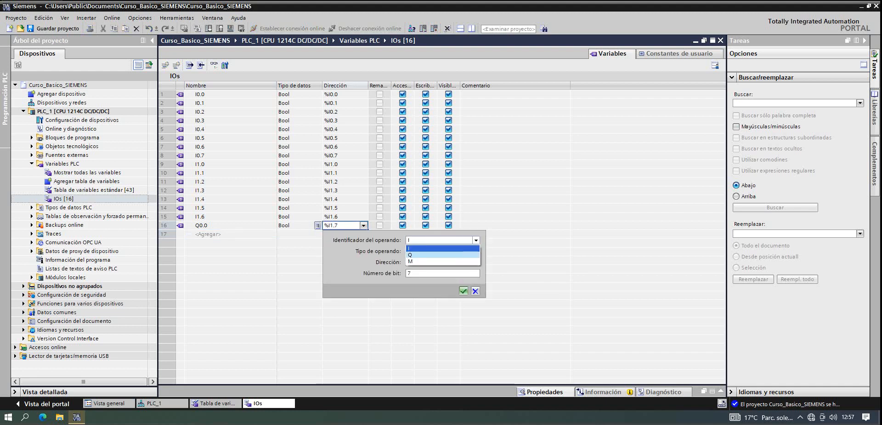
click(441, 255)
key(Tab)
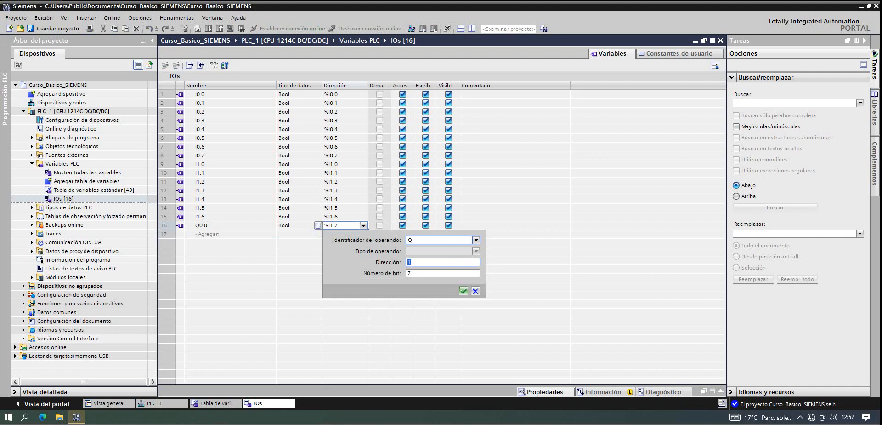
text(0)
key(Tab)
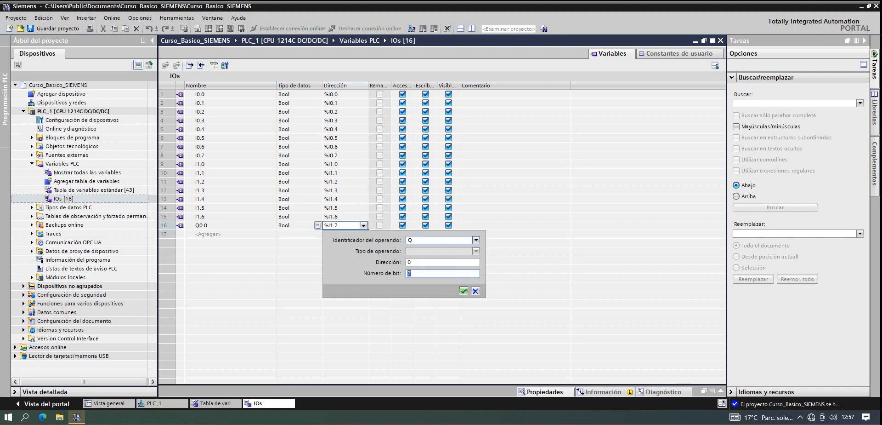
text(0)
key(Return)
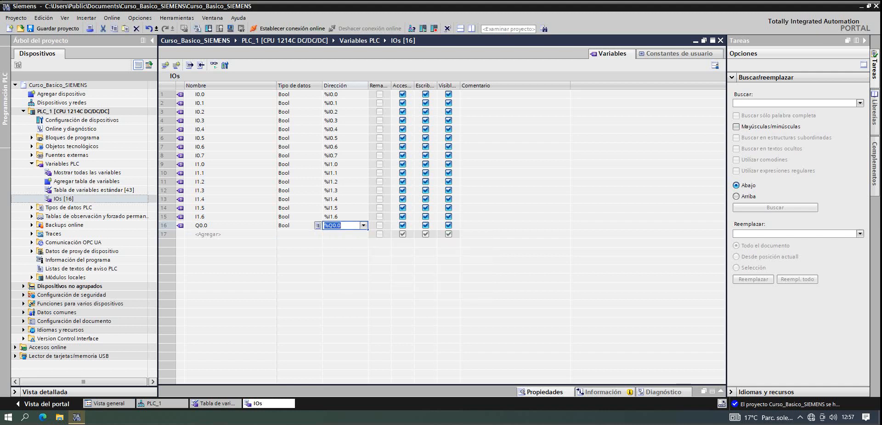
- Autofill the output series from Q0.0 down to Q0.7 and add variables Q1.0 and Q1.1 below it
click(230, 225)
drag(276, 230, 276, 291)
click(230, 295)
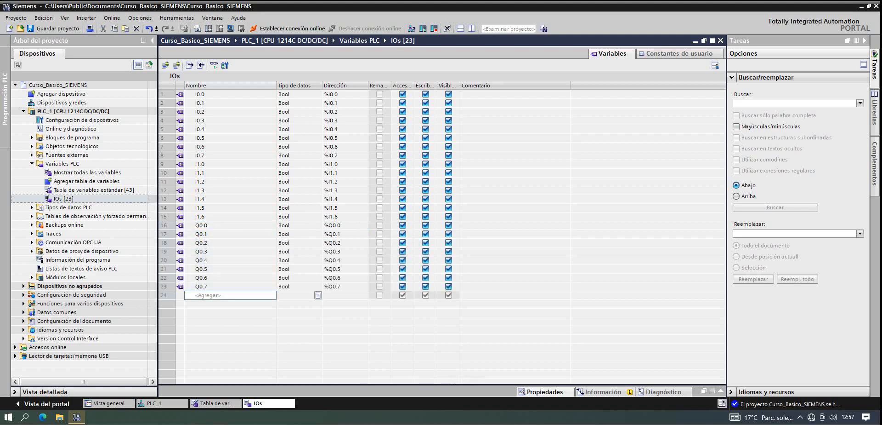
text(Q1.0)
key(Return)
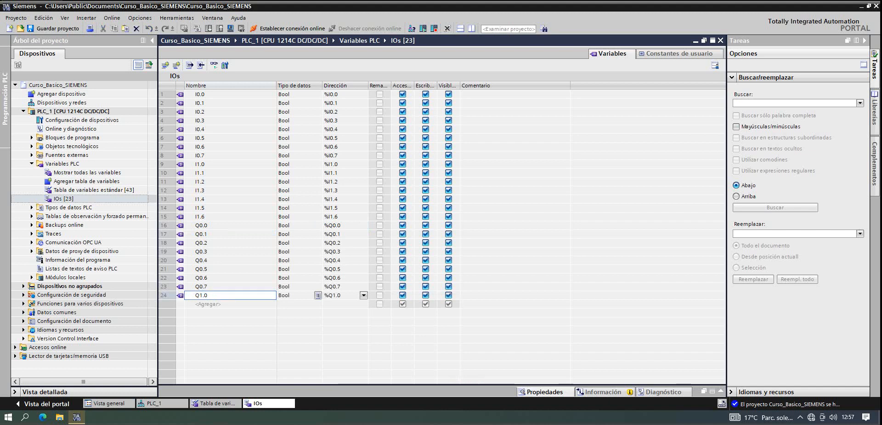
click(230, 295)
drag(276, 299, 276, 304)
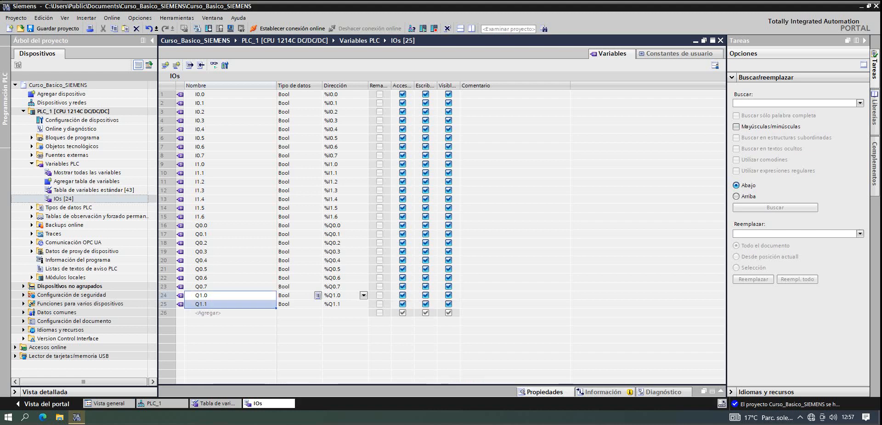
drag(168, 225, 168, 313)
click(230, 295)
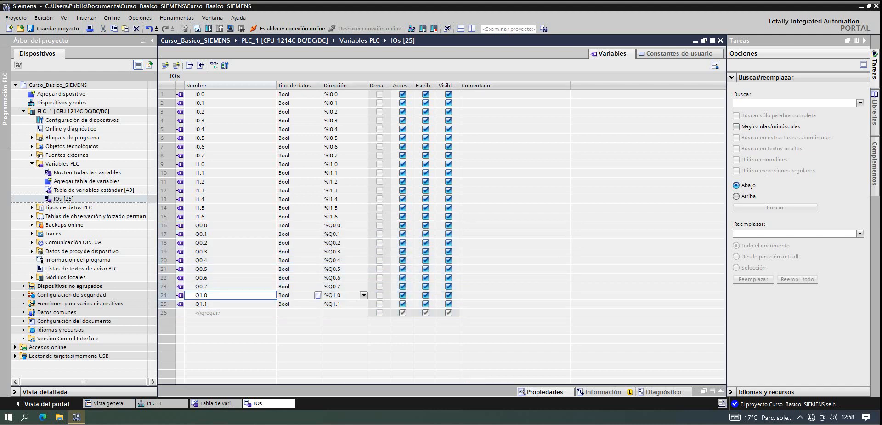
- Open the PLC_1 device view and widen the device overview so the input and output address columns show in full
click(162, 403)
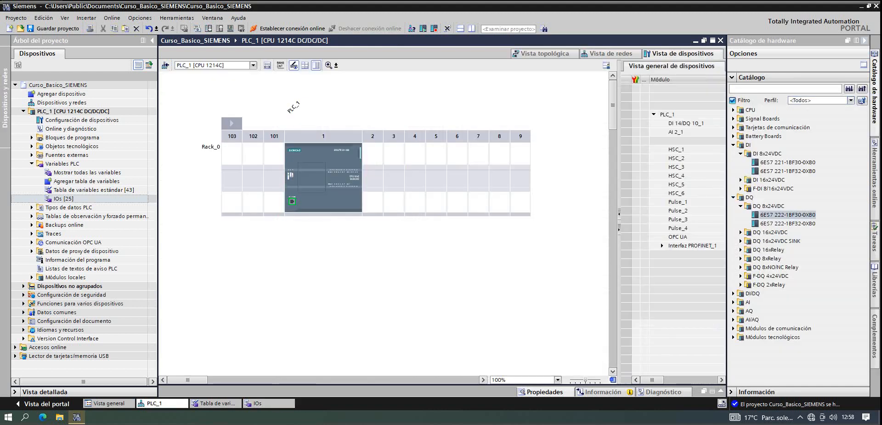
click(865, 40)
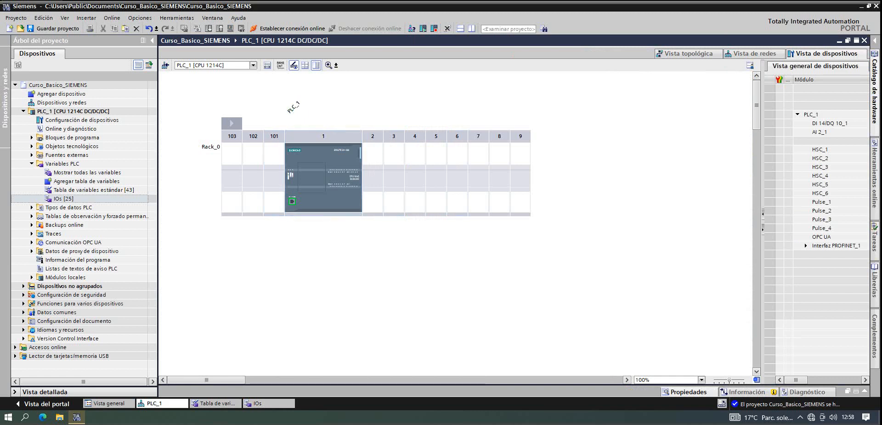
drag(763, 220, 592, 221)
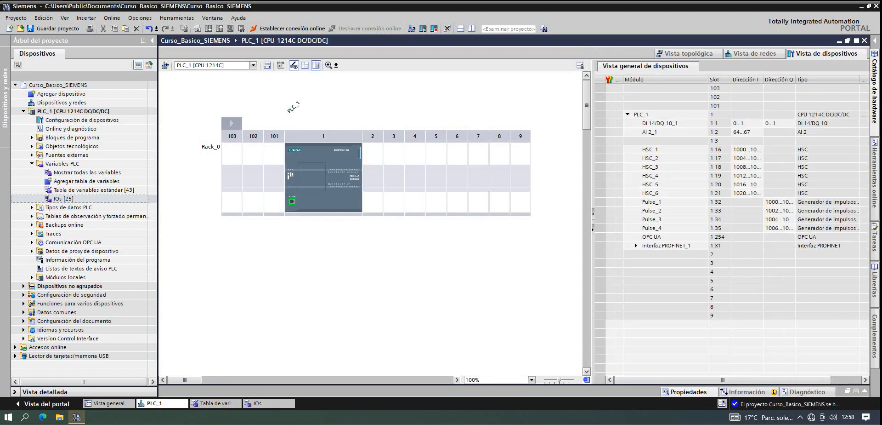
click(652, 123)
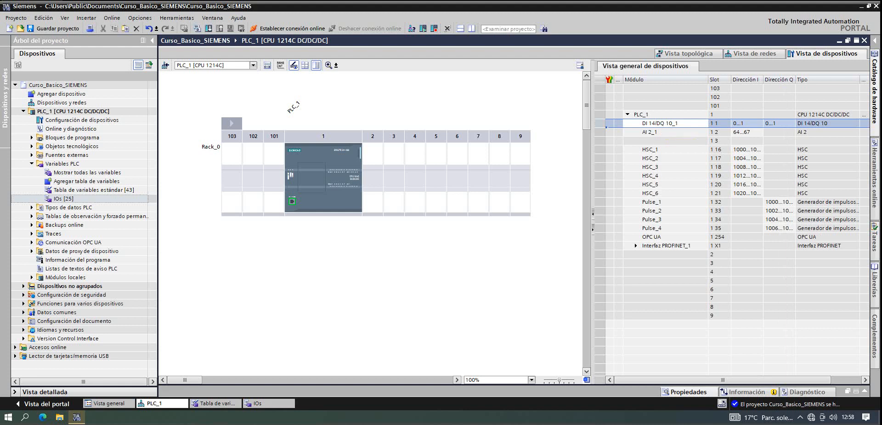
double_click(764, 79)
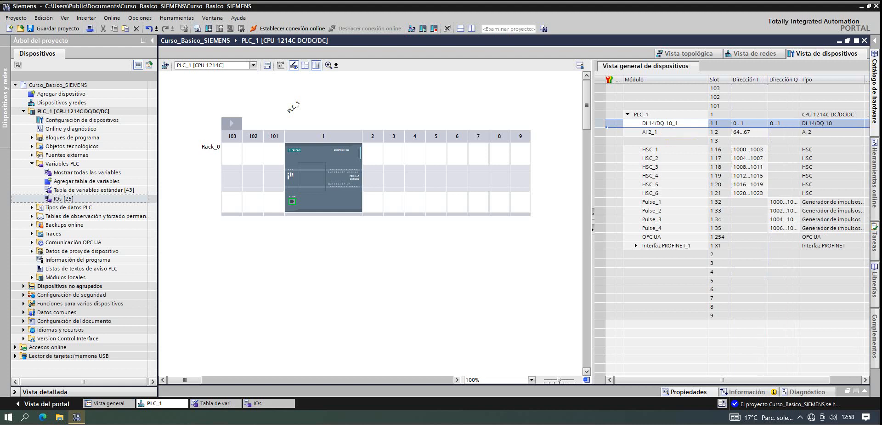
drag(800, 79, 812, 79)
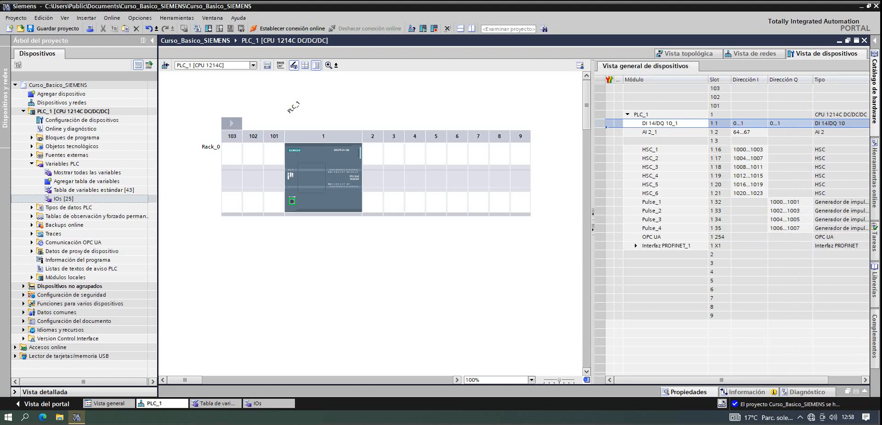
- Examine the input and output address ranges of the DI 14/DQ 10_1 module in the device overview
click(749, 114)
click(749, 123)
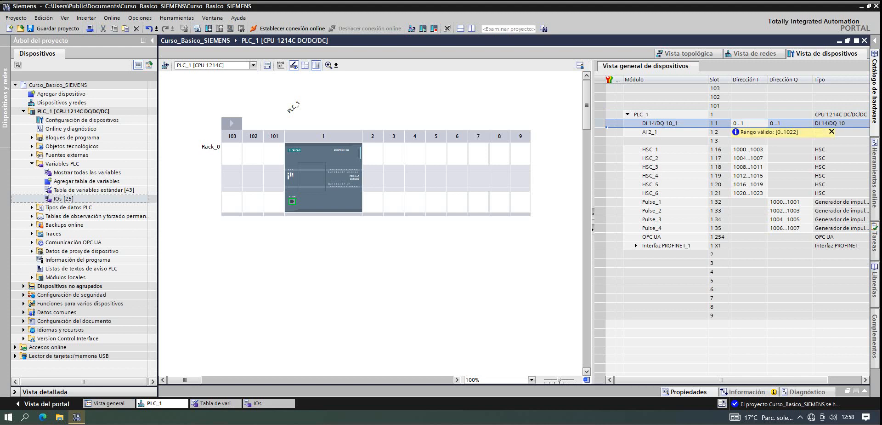
click(785, 124)
click(785, 123)
click(785, 124)
click(789, 105)
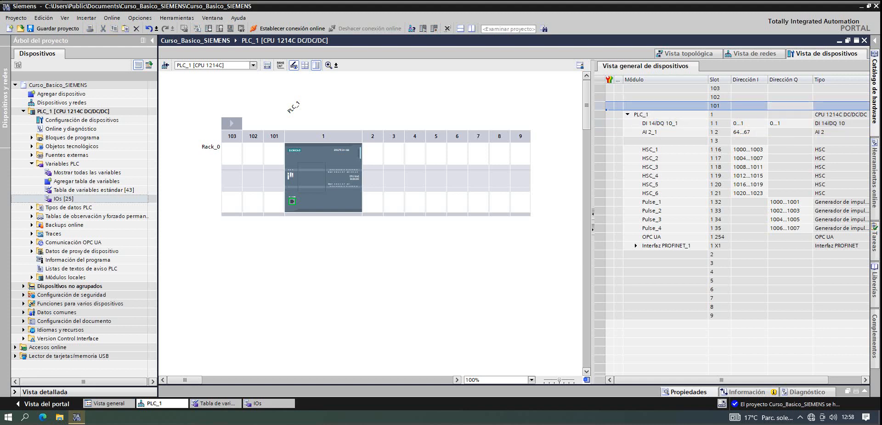
click(784, 123)
click(789, 193)
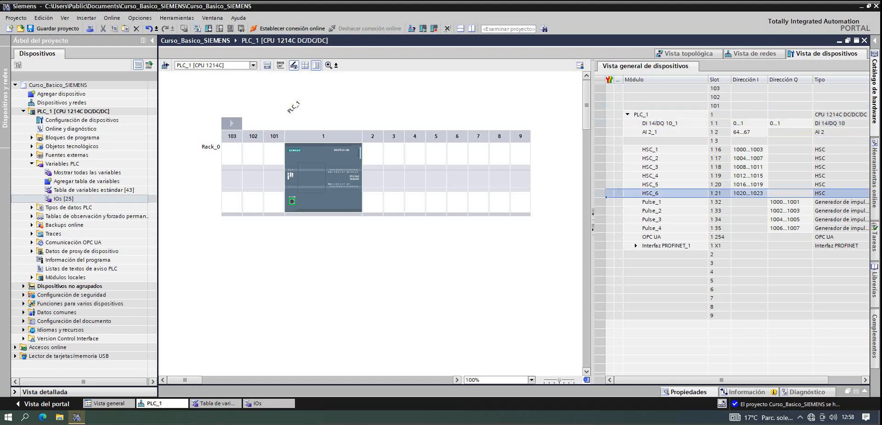
- Set the DI 14/DQ 10_1 module's output addresses to 3...4 and reassign its variables to the new module address
double_click(785, 123)
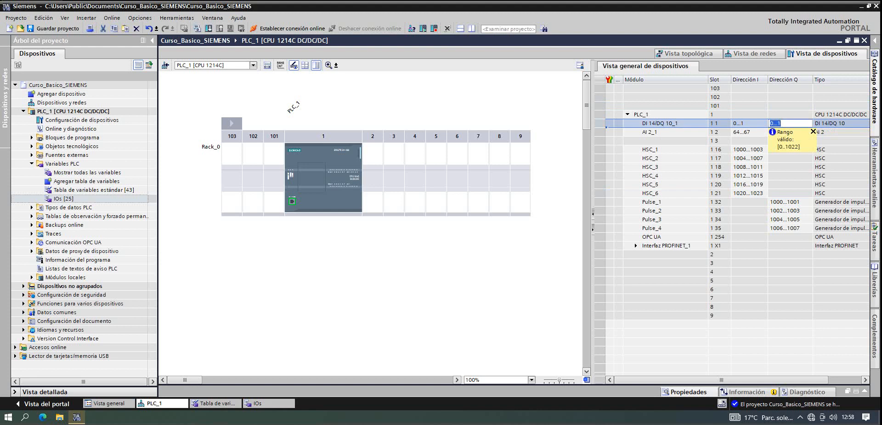
click(770, 123)
key(BackSpace)
text(3)
key(Delete)
text(4)
key(Return)
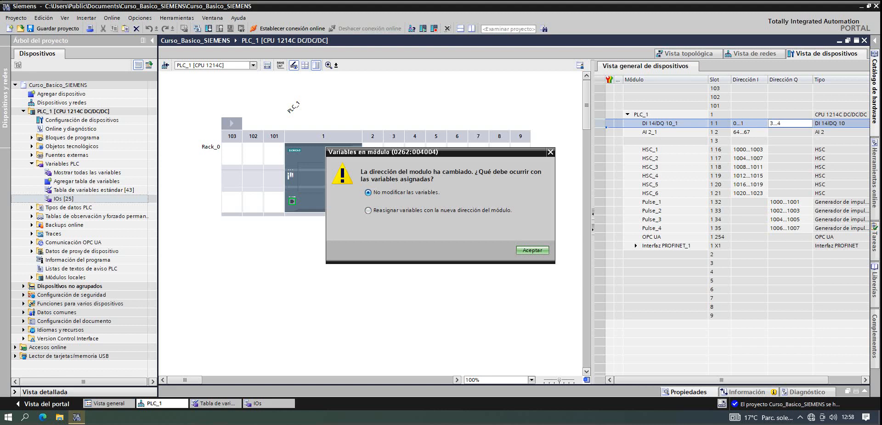
click(368, 210)
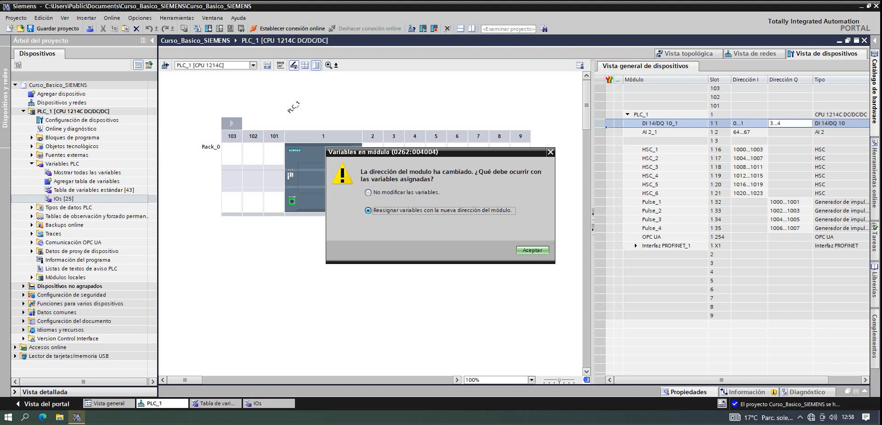
click(532, 250)
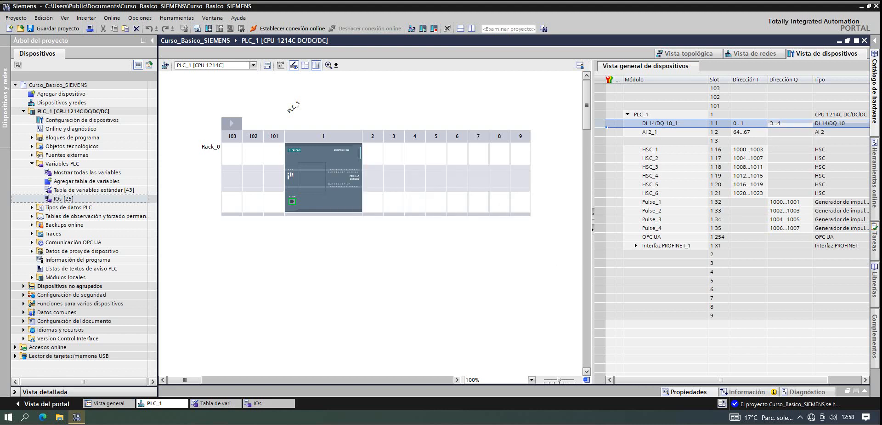
- Return to the IOs table to check the addresses of the output variables
click(749, 219)
click(268, 403)
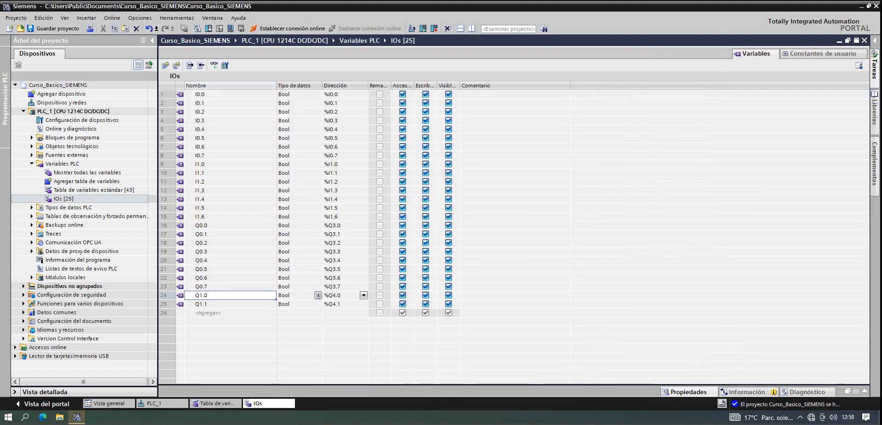
- Set the DI 14/DQ 10_1 module's output addresses back to 0...1 without modifying the assigned variables
drag(340, 225, 342, 295)
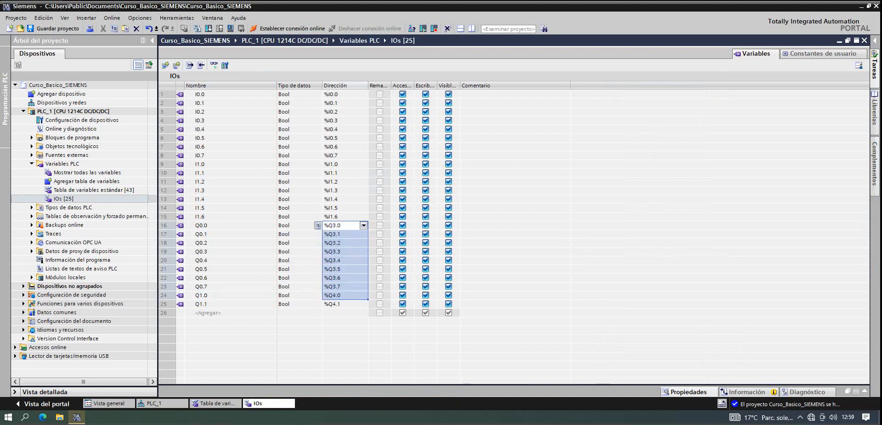
click(162, 403)
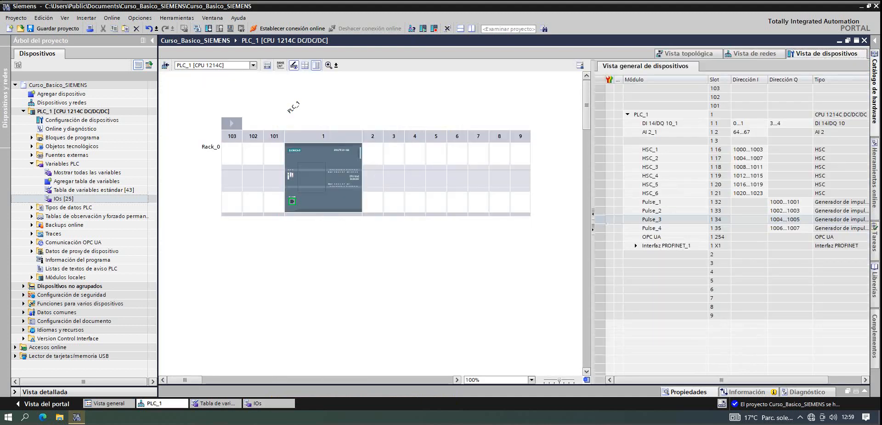
click(781, 123)
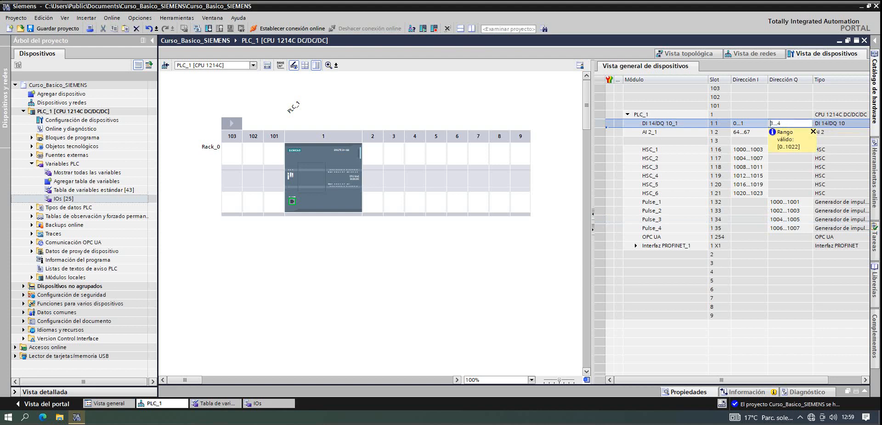
key(Delete)
text(0...1)
key(Return)
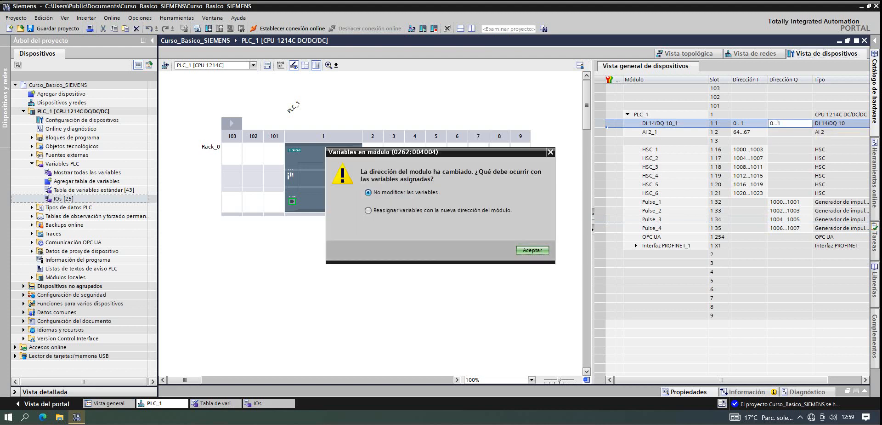
key(Return)
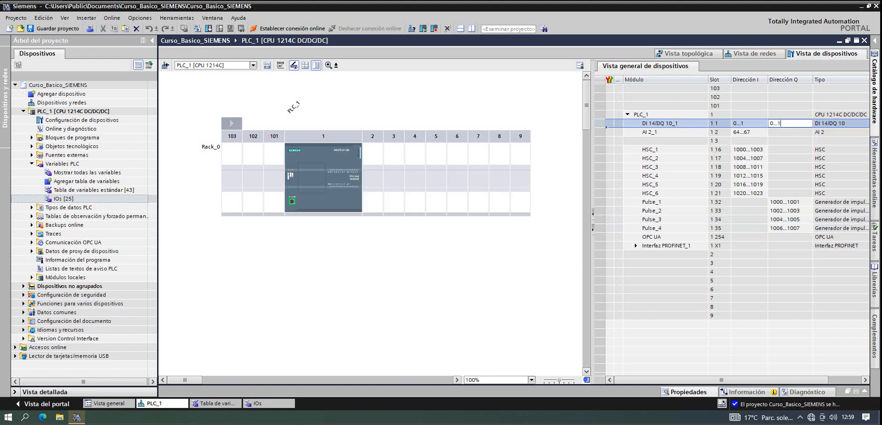
- In the IOs table, set Q0.0's address to %Q0.0 and autofill the addresses down through Q1.1, overwriting the existing variables
click(269, 403)
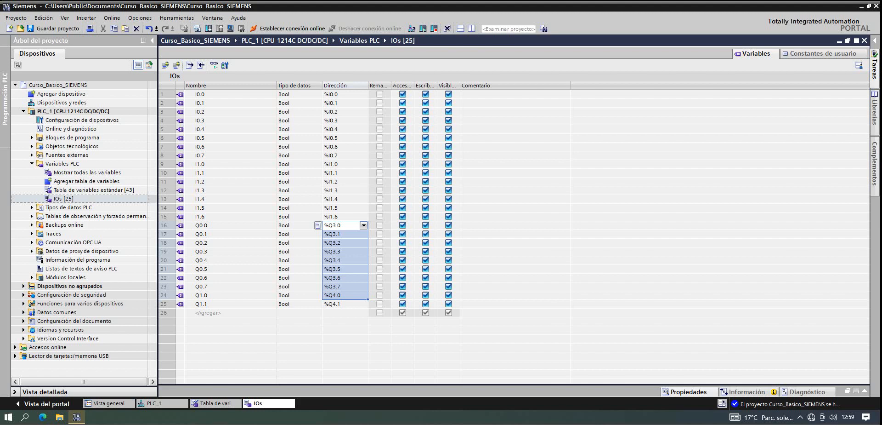
click(341, 226)
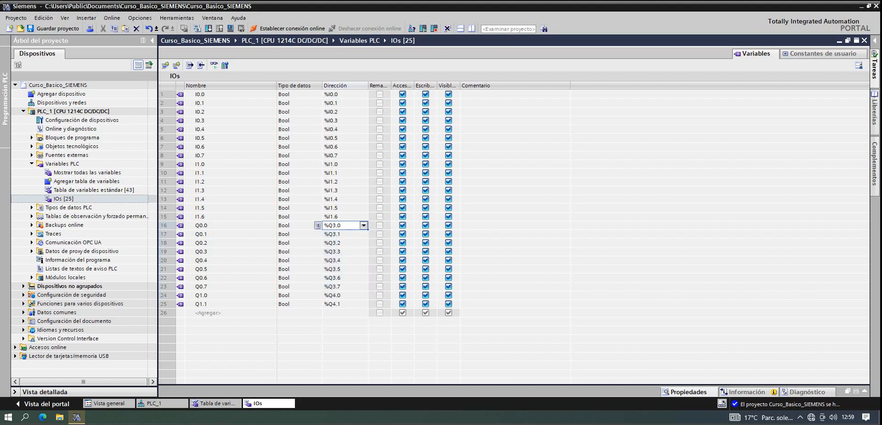
text(q0.0)
key(Return)
key(Up)
drag(368, 229, 365, 306)
click(496, 238)
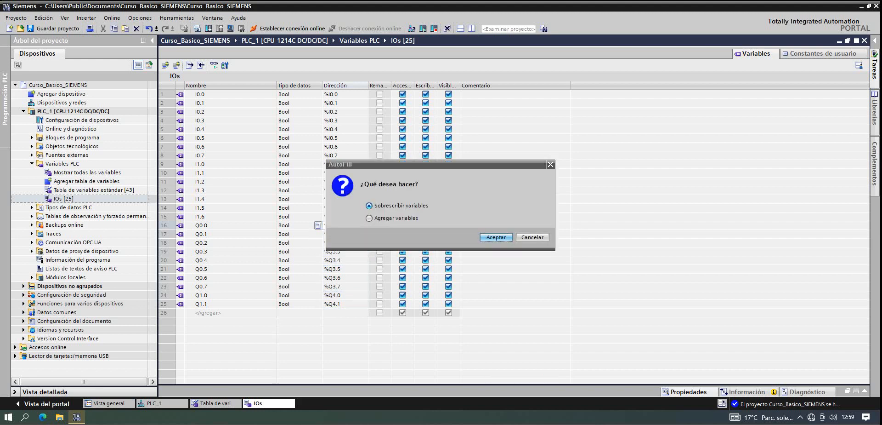
- Review the input variables I0.0 to I1.6 and the output variables Q0.0 to Q1.1 in the IOs table
click(231, 269)
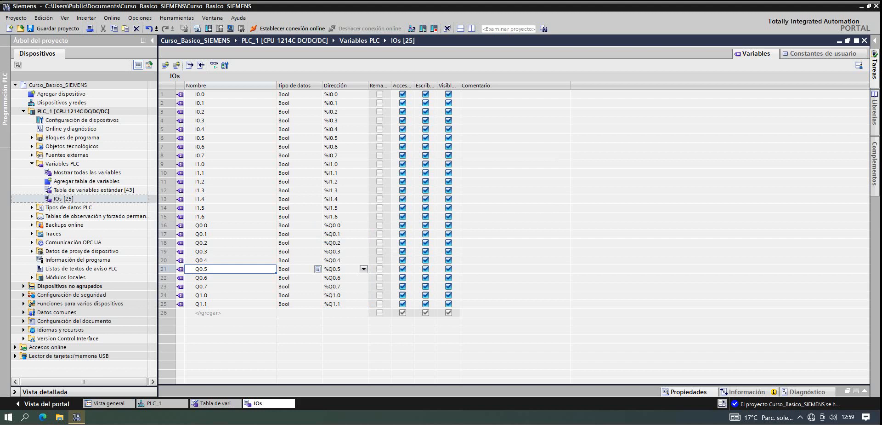
click(230, 95)
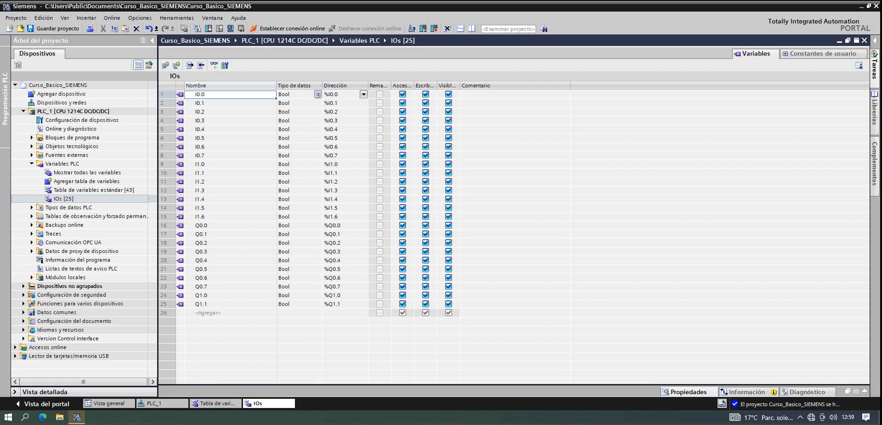
click(230, 208)
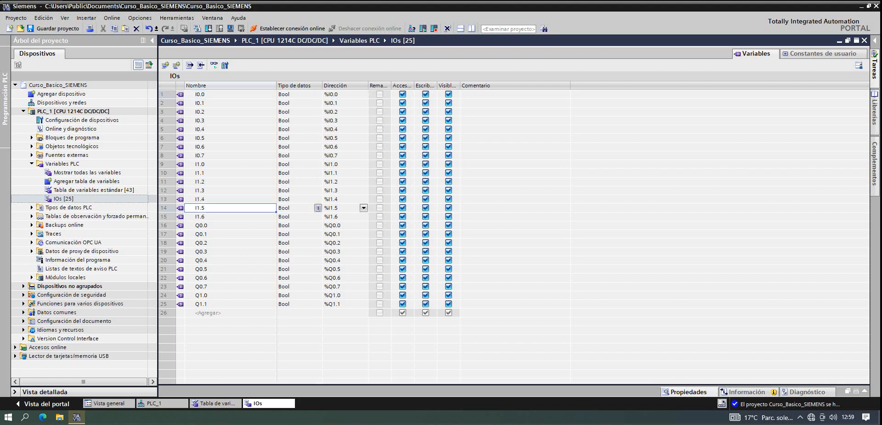
click(230, 94)
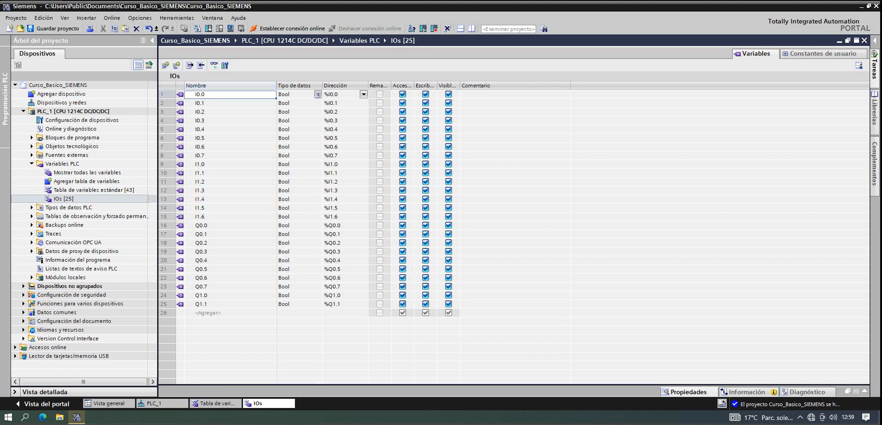
click(230, 120)
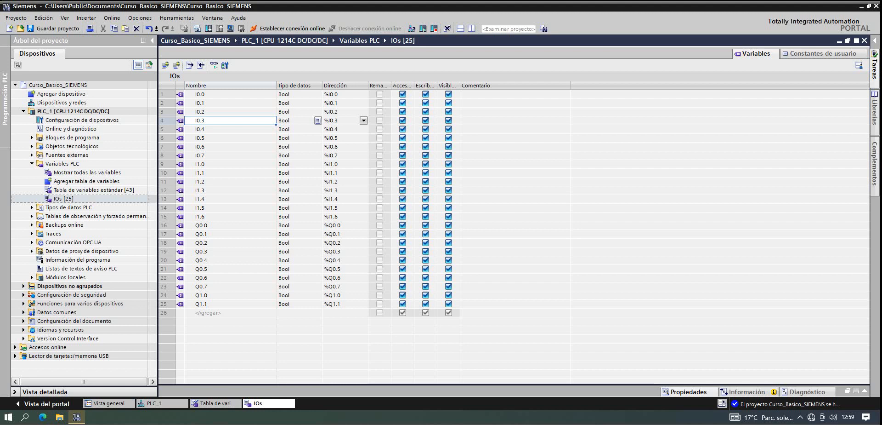
drag(167, 226, 167, 304)
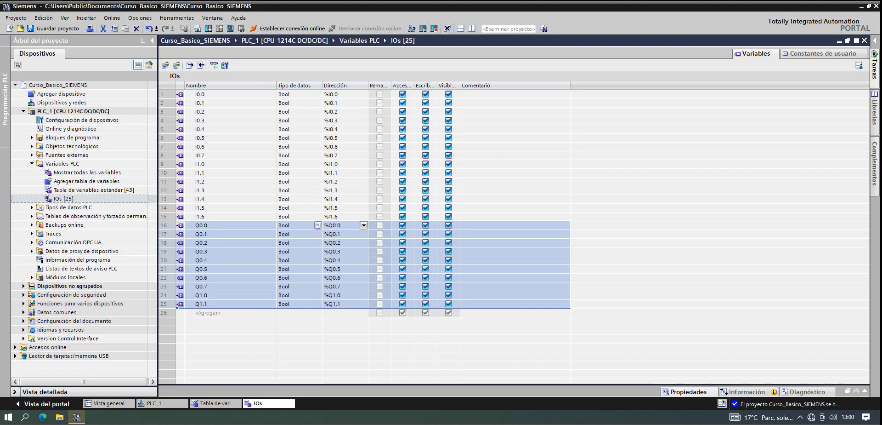
click(229, 286)
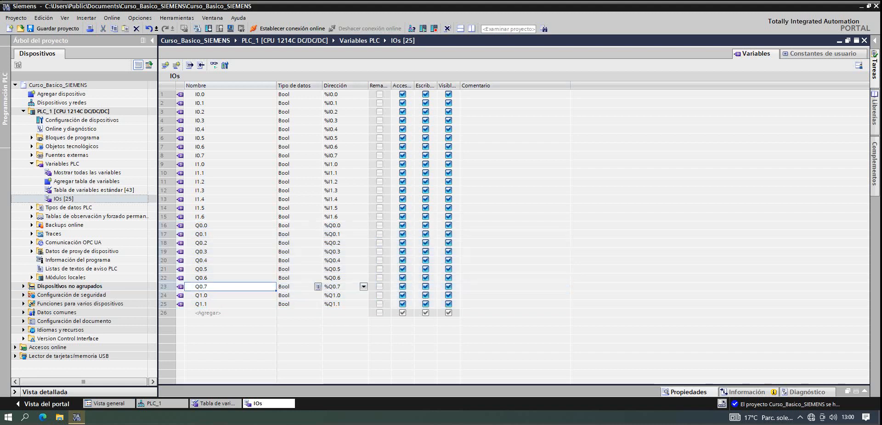
- Add a new PLC variable table named Memorias and open it
double_click(87, 182)
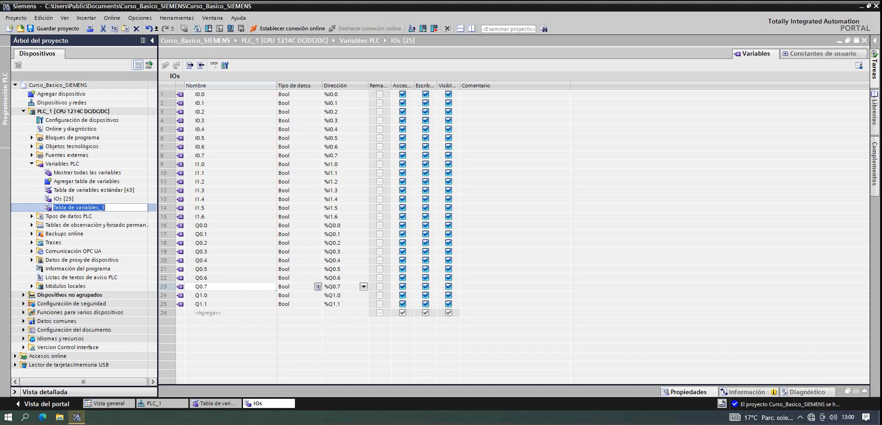
text(Memorias)
key(Return)
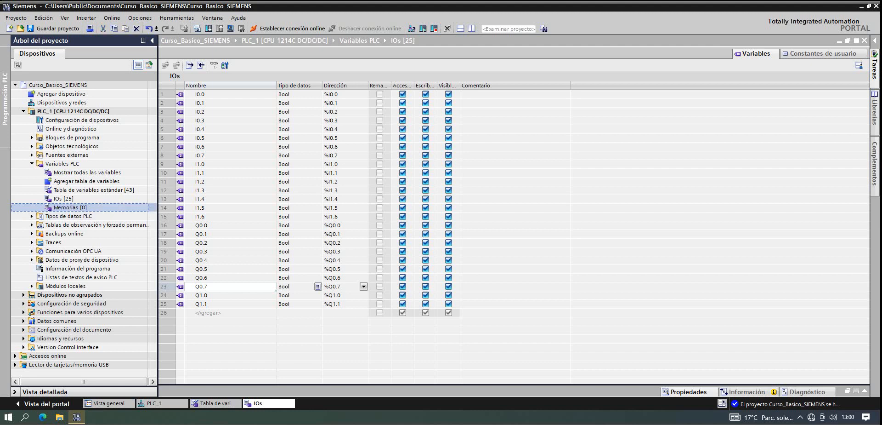
key(Return)
- Add a variable named PB_Start to the Memorias table
click(230, 95)
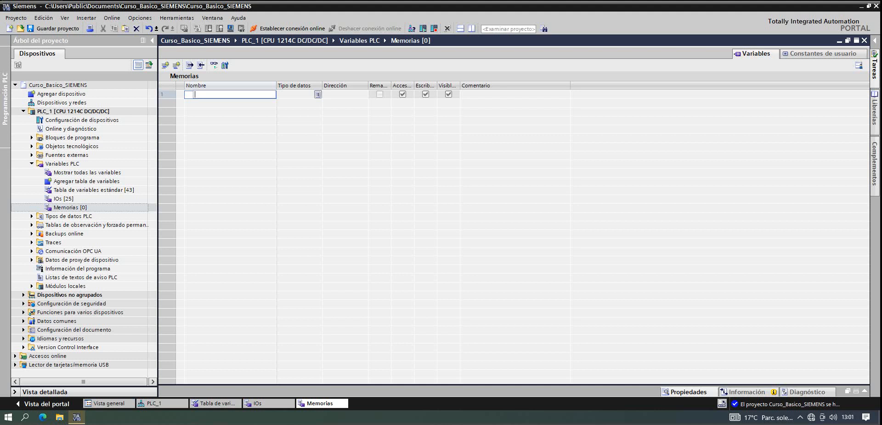
text(PB_Start)
key(Return)
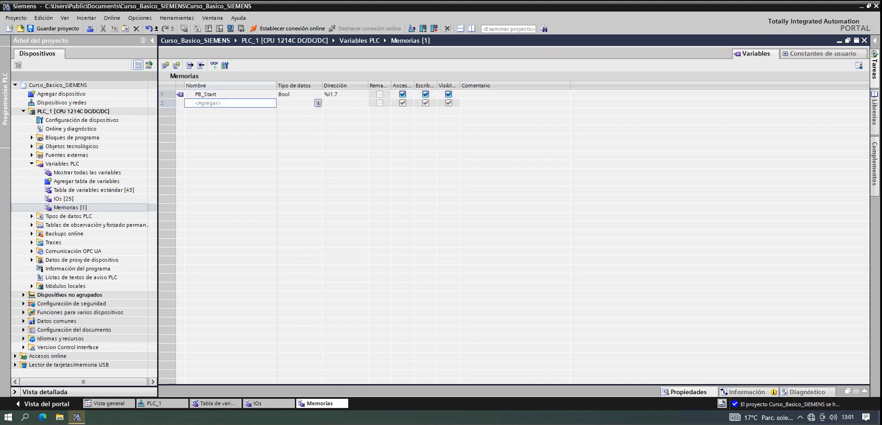
- Change PB_Start's address to operand identifier M, address 1 and bit number 0
key(Right)
key(Right)
key(Left)
key(Up)
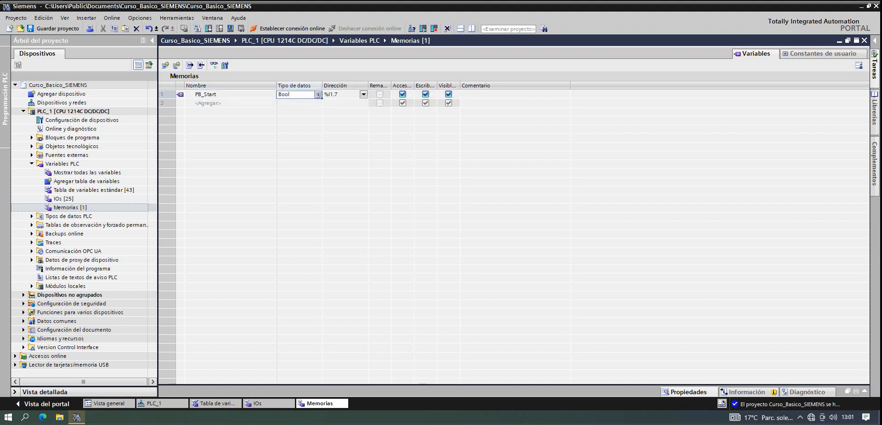
key(Right)
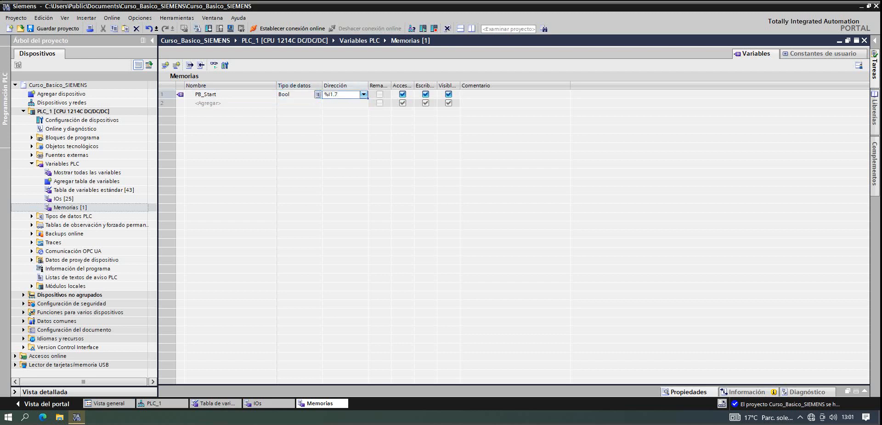
click(364, 94)
text(M)
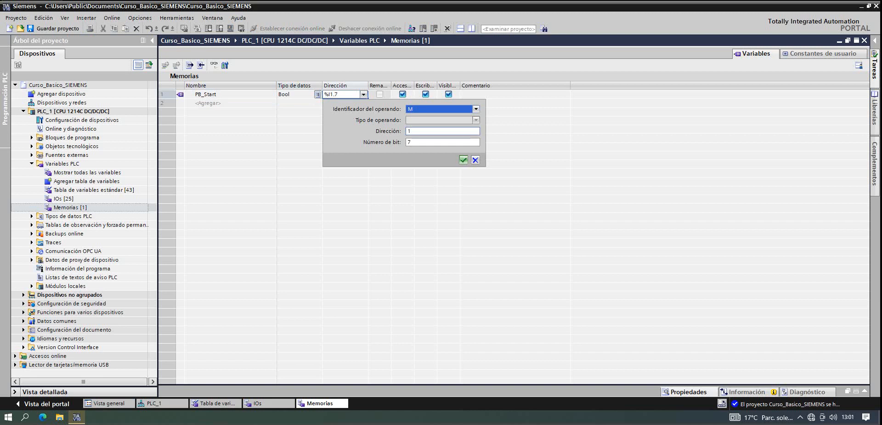
key(Tab)
key(Tab)
text(0)
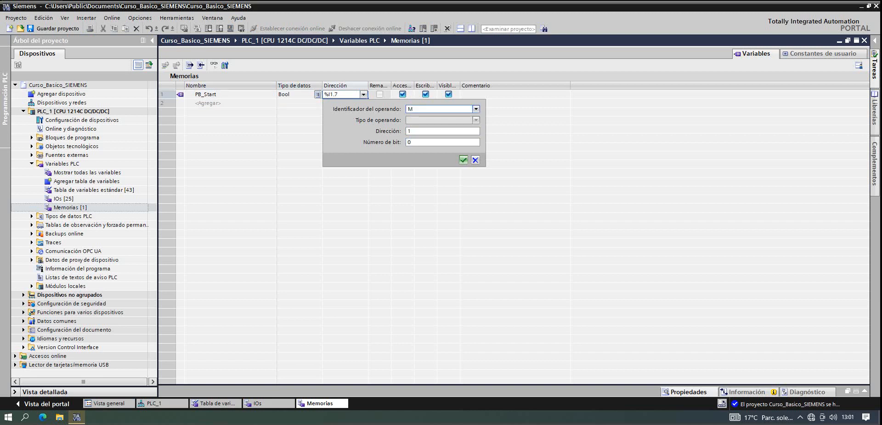
key(Return)
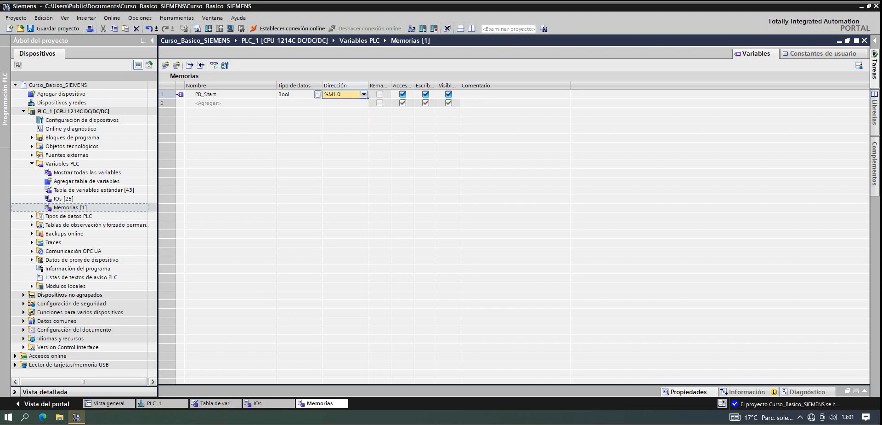
- Check PB_Start's address %M1.0 against the list of all PLC variables, including the system and clock memory variables, and close the list
click(341, 94)
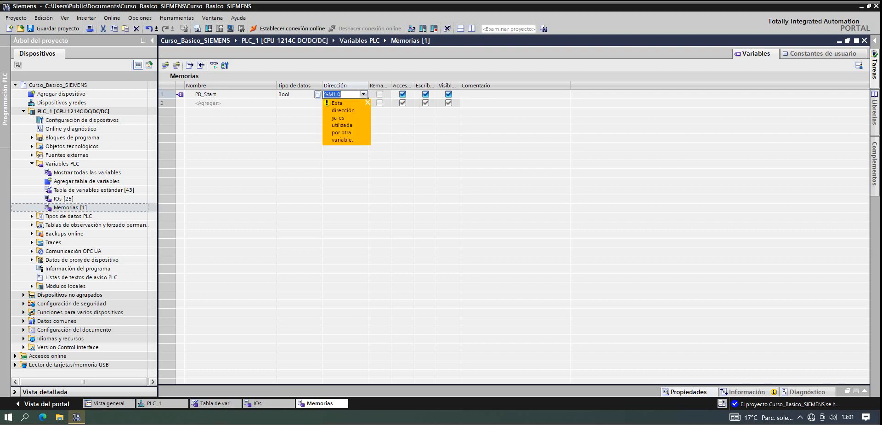
key(Escape)
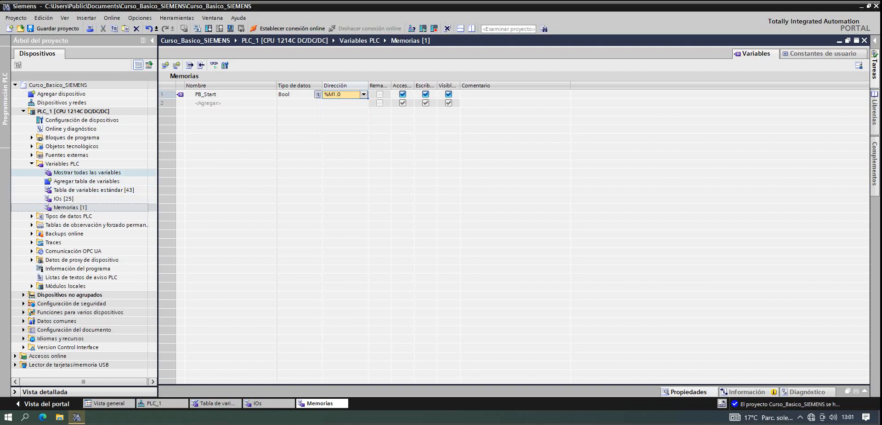
double_click(87, 172)
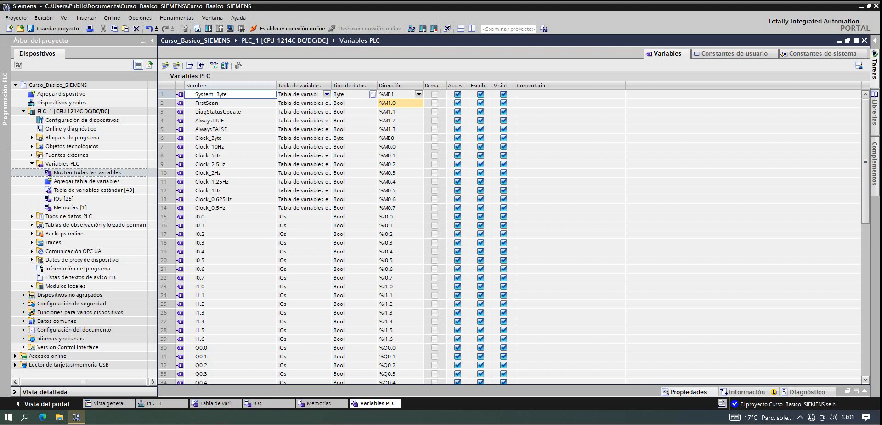
click(396, 103)
click(351, 112)
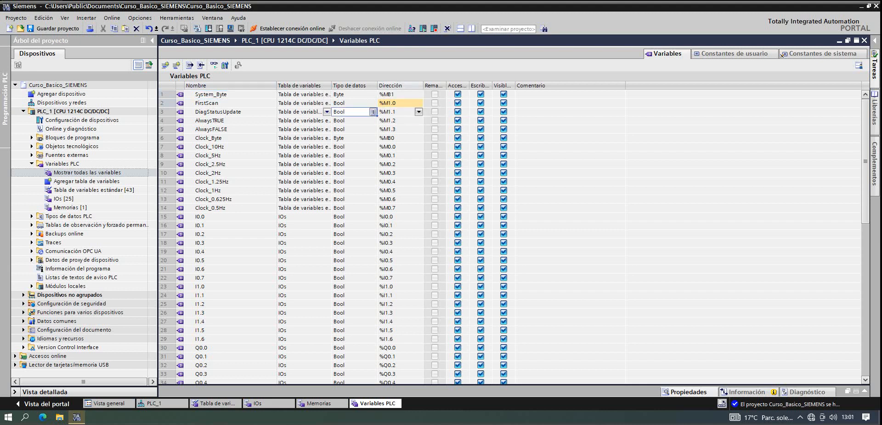
scroll(505, 230, down, 6)
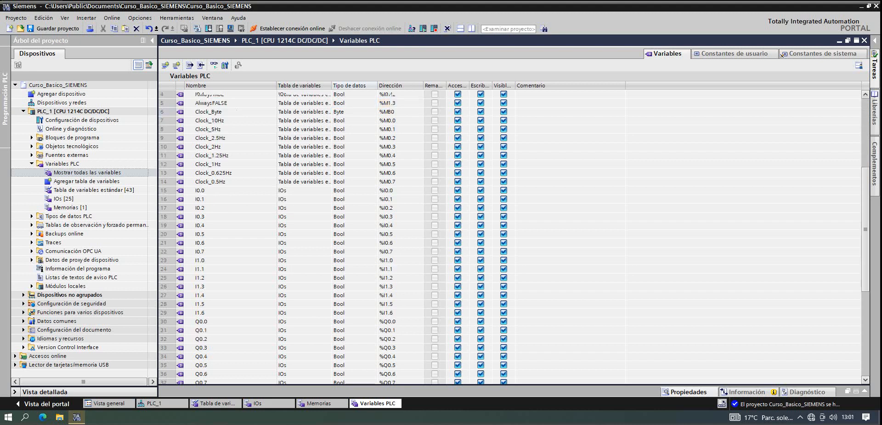
click(230, 278)
scroll(230, 278, up, 6)
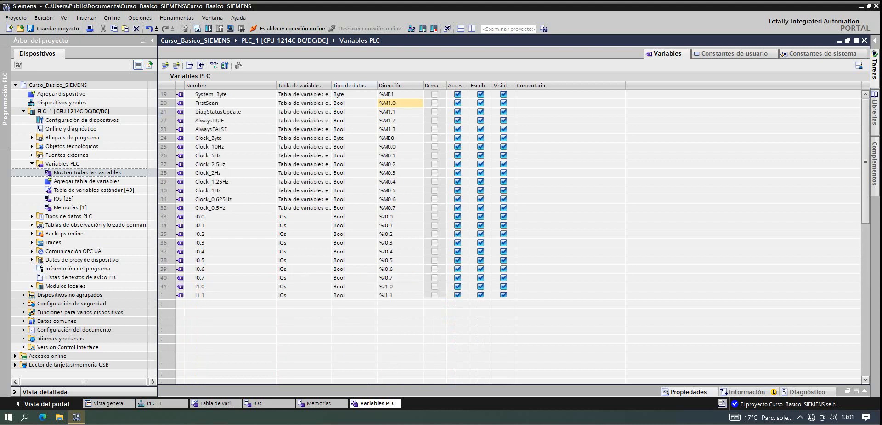
click(230, 103)
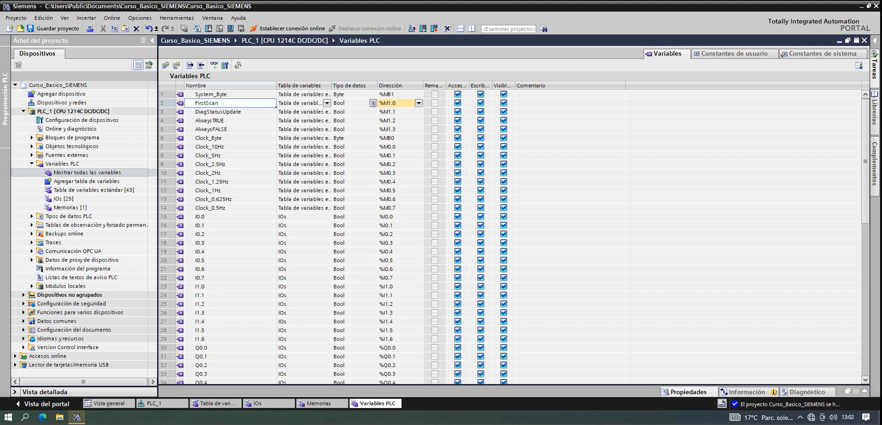
drag(180, 208, 180, 94)
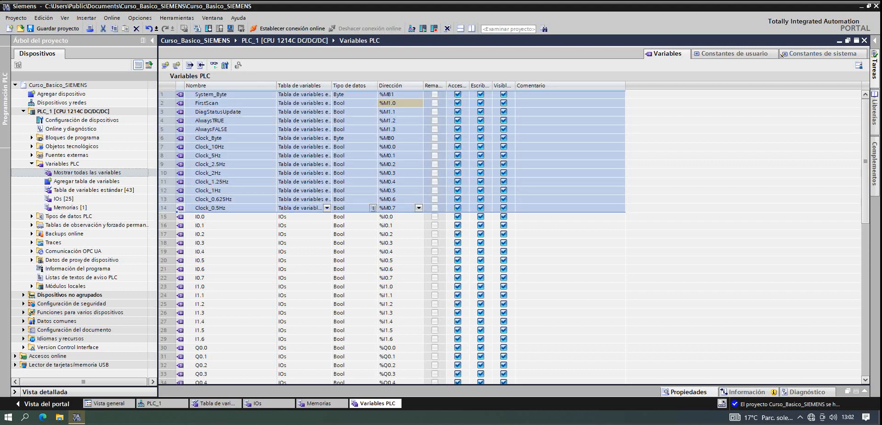
click(864, 40)
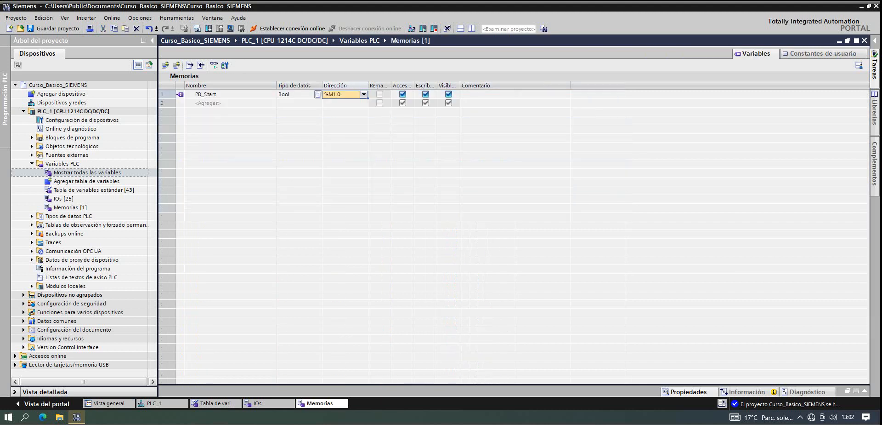
- Set PB_Start's address to %M2.0 in the Memorias table
double_click(336, 94)
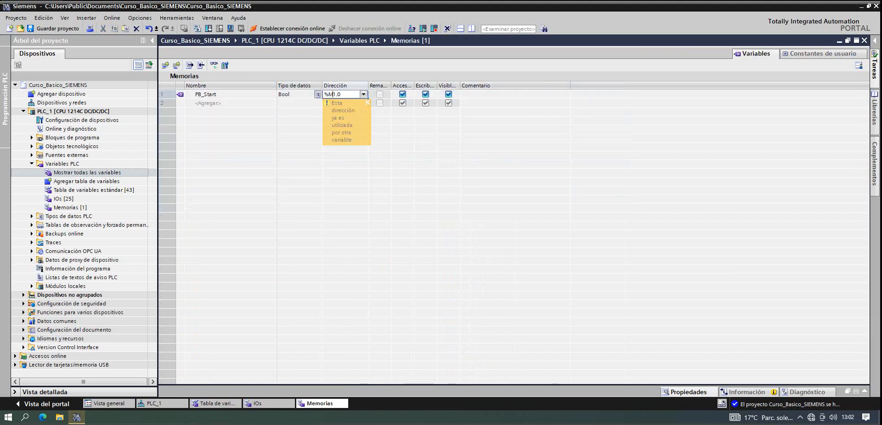
key(BackSpace)
text(m)
key(Delete)
text(2)
key(Return)
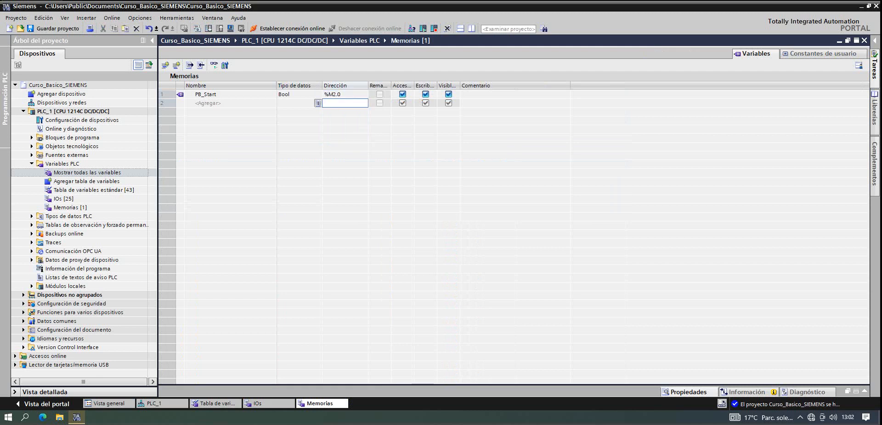
- Add two Bool variables named PB_Stop and Motor below PB_Start in the Memorias table
click(230, 103)
text(PB_Stop)
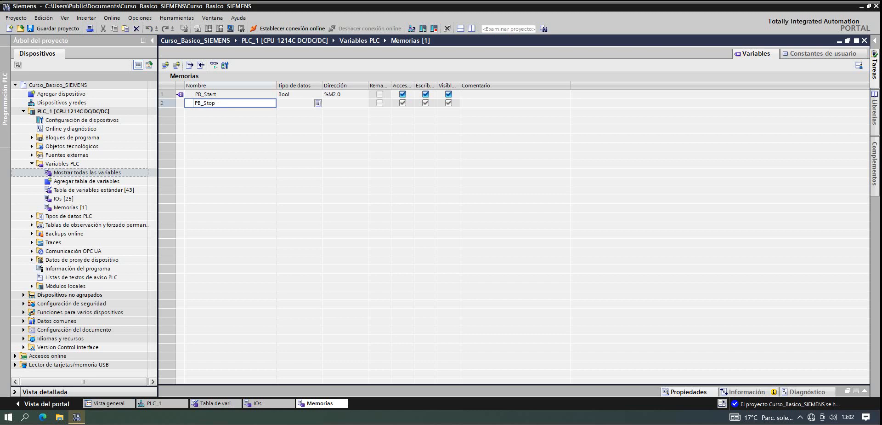
key(Return)
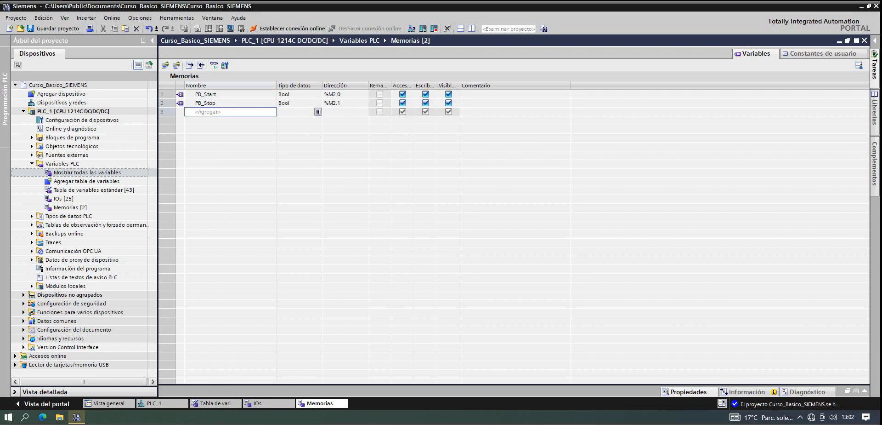
text(Motor)
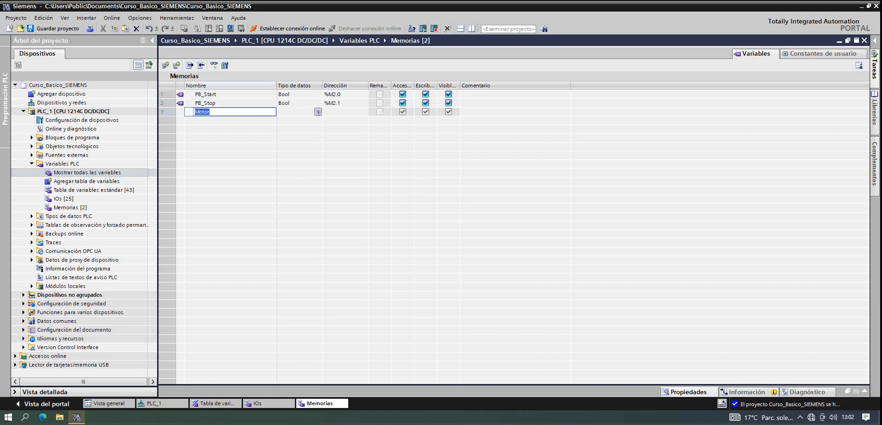
key(Return)
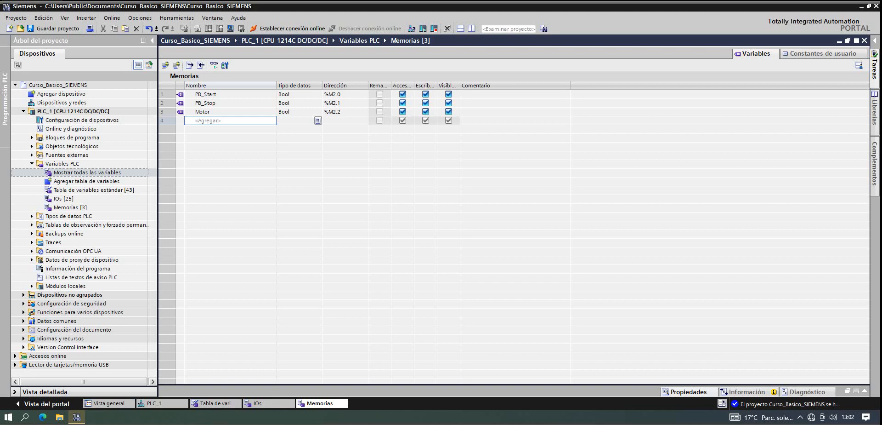
- Review the IOs table, return to Memorias, and switch to the PowerPoint data types slide to examine the bit number in the BOOL example Q 1.0
click(269, 403)
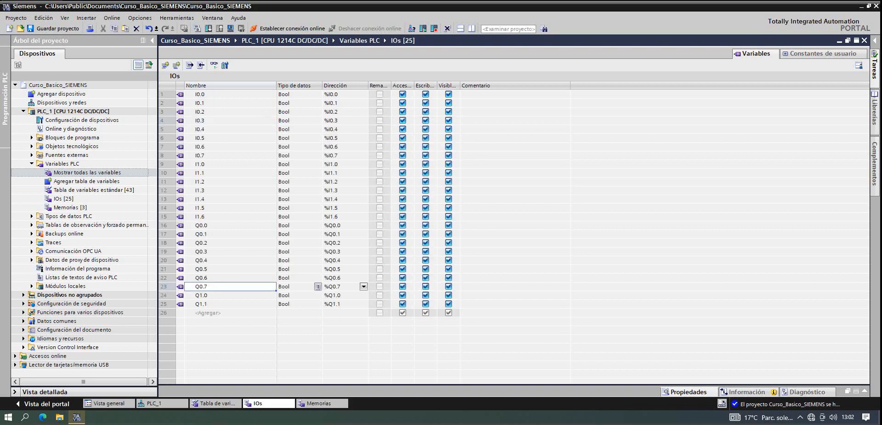
click(322, 403)
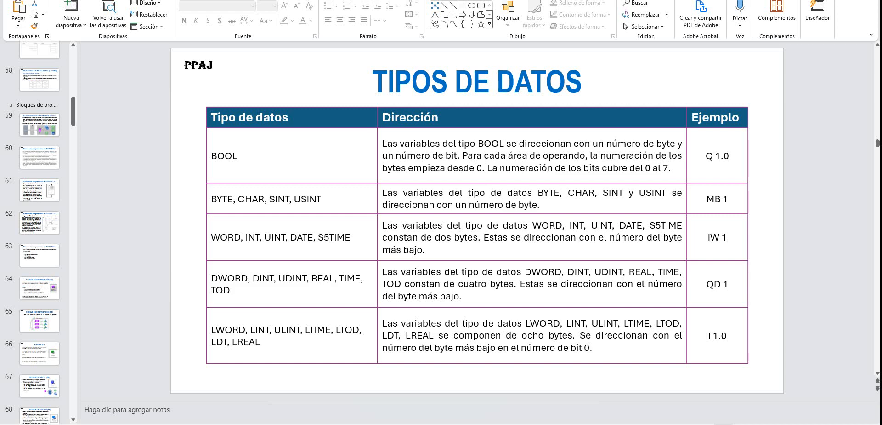
drag(706, 157, 729, 158)
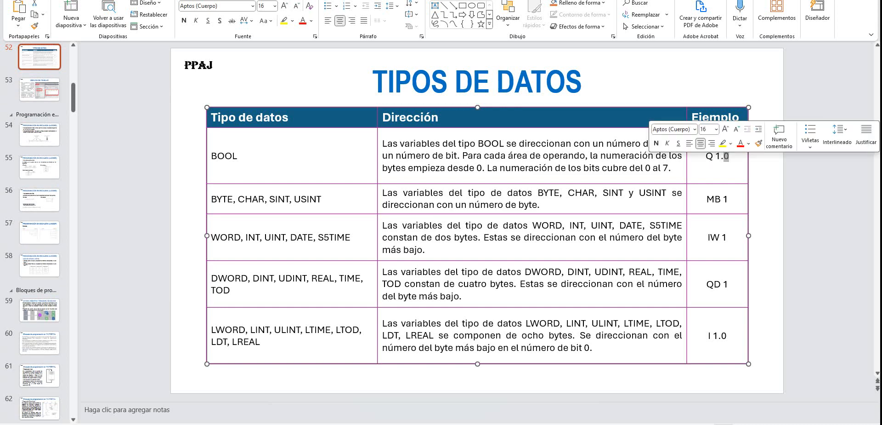